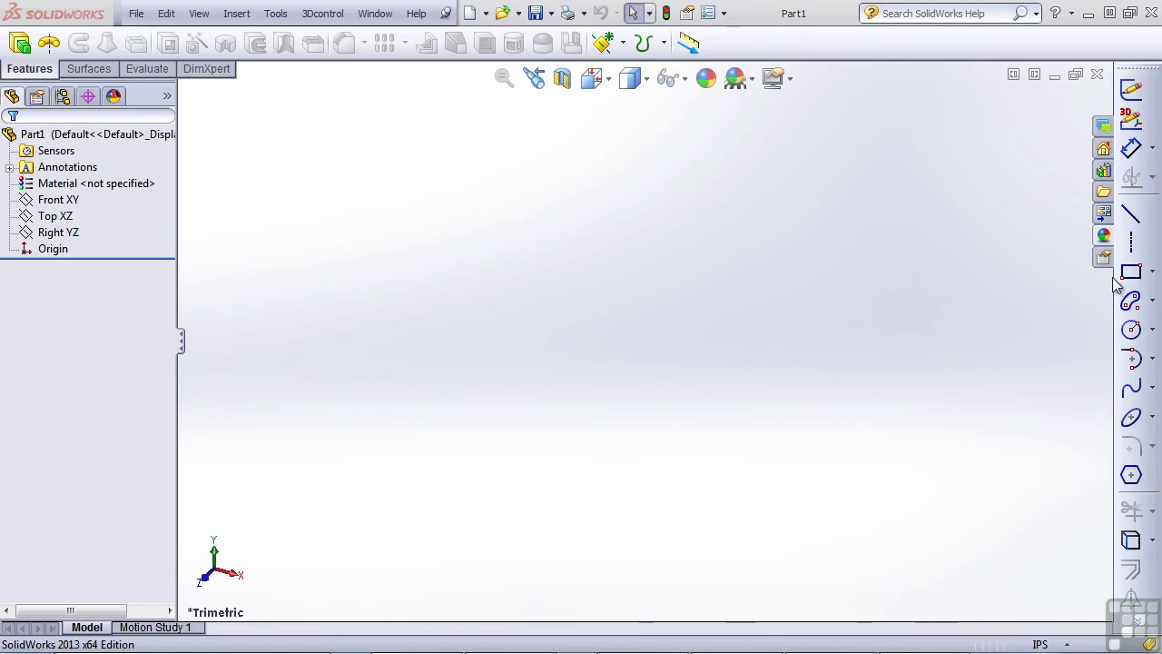
# Step: Sketch a corner rectangle on the Right YZ plane with its first corner at the origin
pyautogui.click(1131, 271)
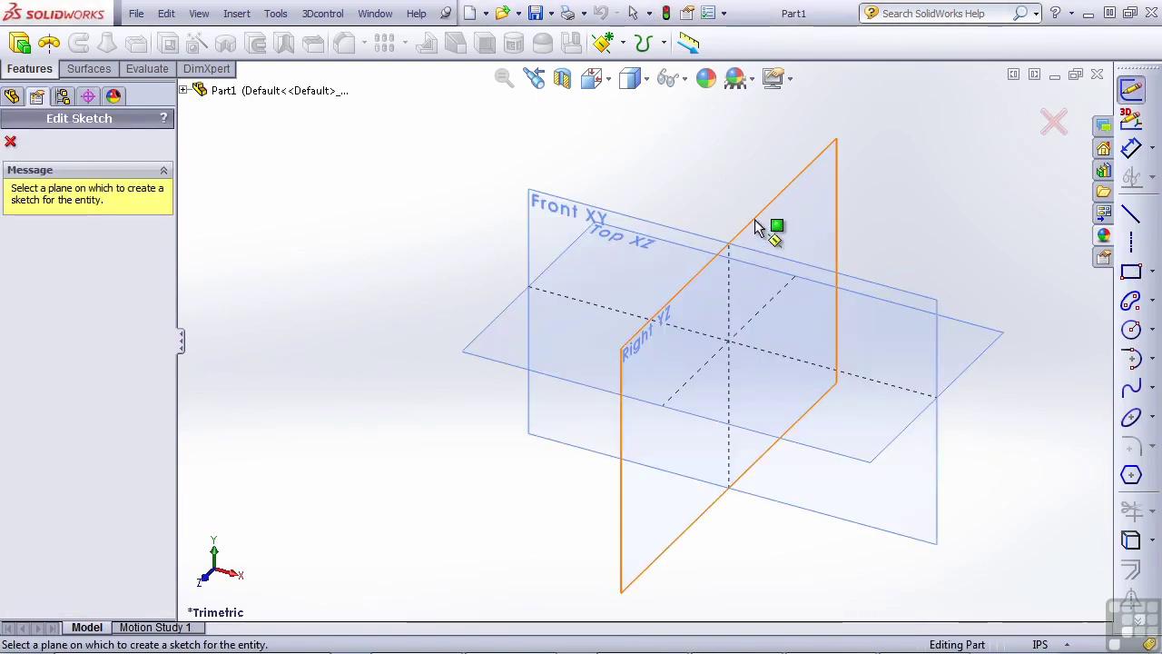
pyautogui.click(738, 334)
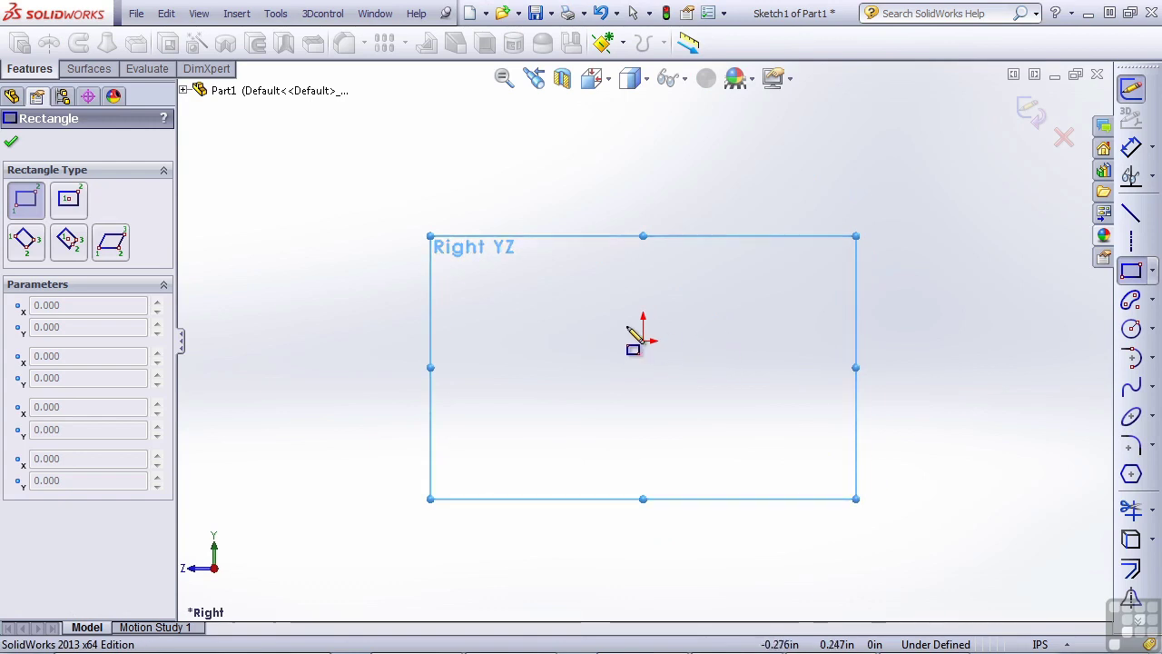
pyautogui.click(643, 341)
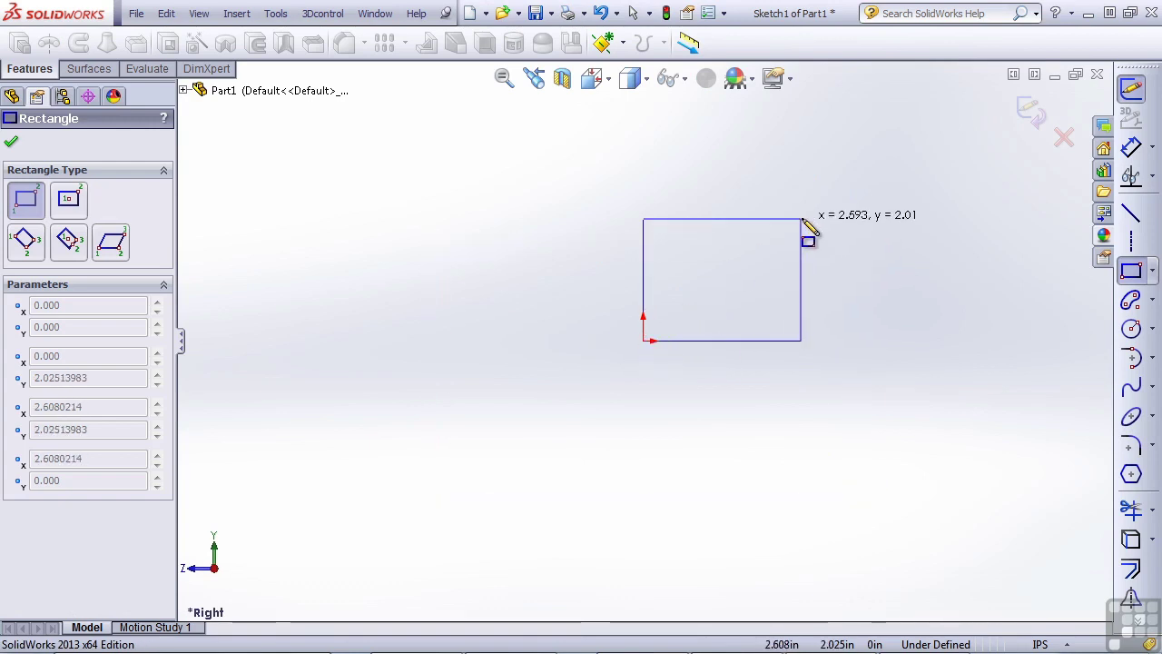
pyautogui.click(887, 170)
# Step: Extrude the rectangle sketch into a solid block
pyautogui.click(19, 43)
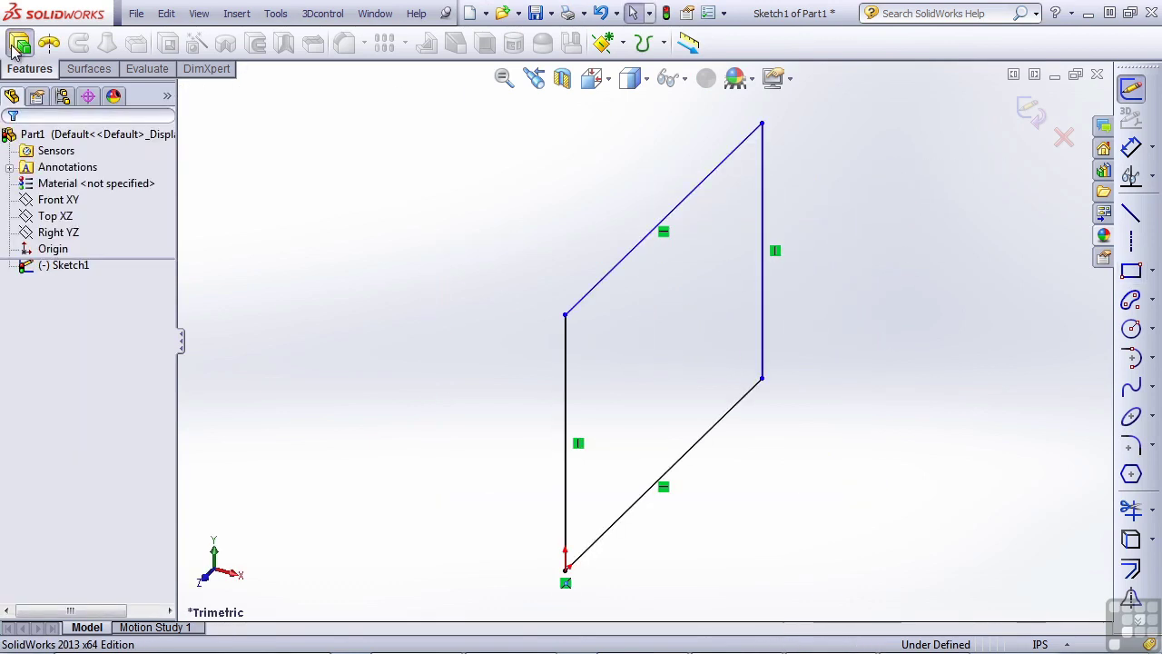
pyautogui.moveTo(700, 367); pyautogui.dragTo(965, 435)
pyautogui.press('Return')
# Step: Add a full round fillet to the block, using two opposite side faces and the face between them as the center face
pyautogui.moveTo(455, 242); pyautogui.dragTo(362, 85, button='middle')
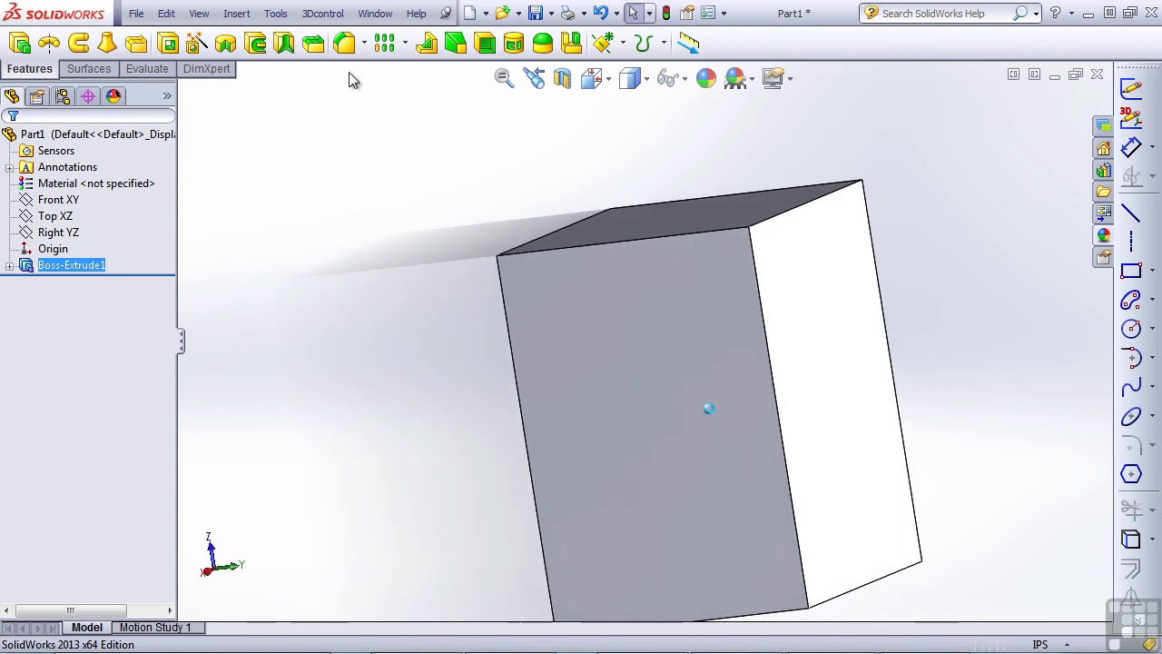
pyautogui.click(345, 44)
pyautogui.click(61, 274)
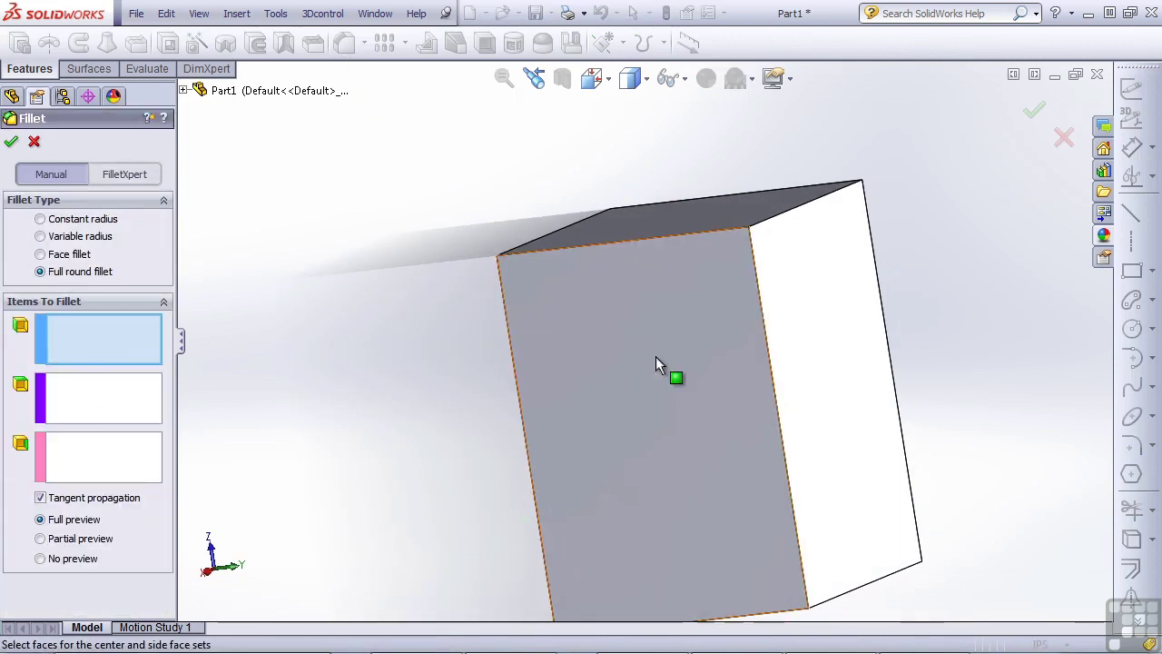
pyautogui.click(789, 350)
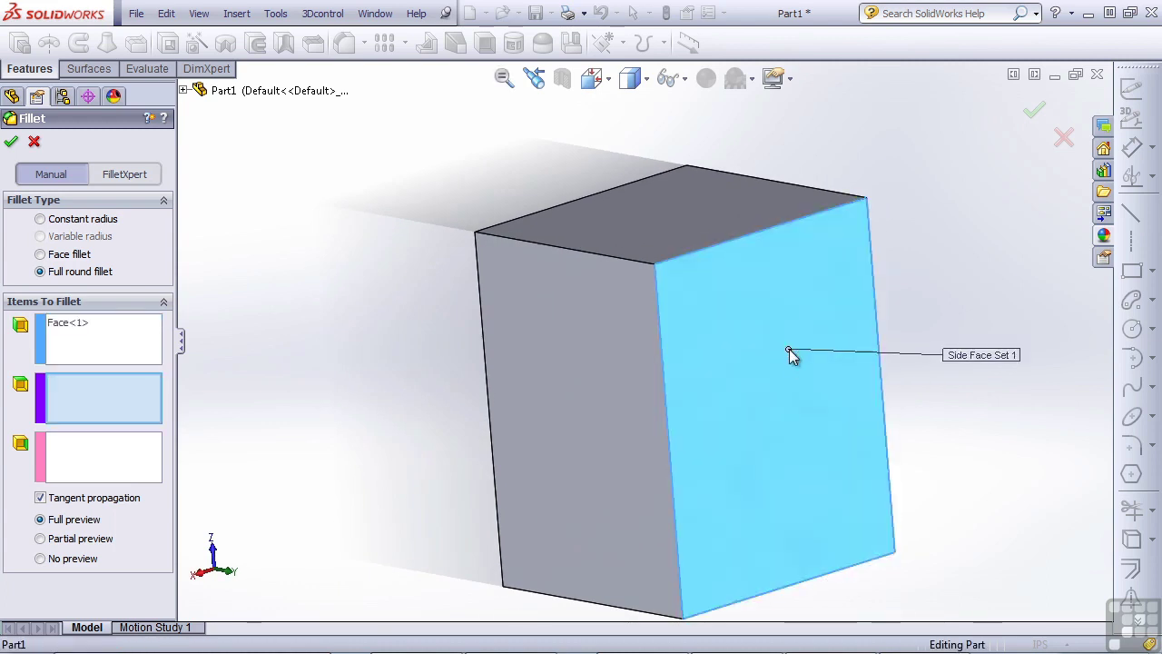
pyautogui.click(659, 192)
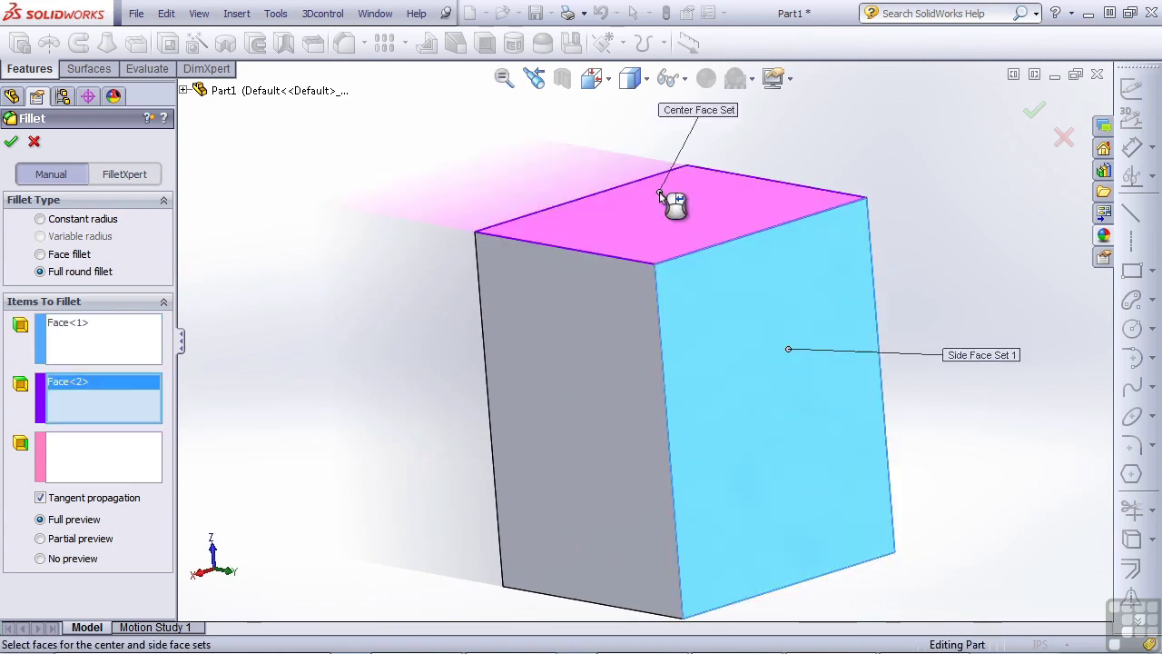
pyautogui.moveTo(659, 191)
pyautogui.mouseDown(button='middle')
pyautogui.moveTo(587, 277)
pyautogui.moveTo(611, 333)
pyautogui.mouseUp(button='middle')
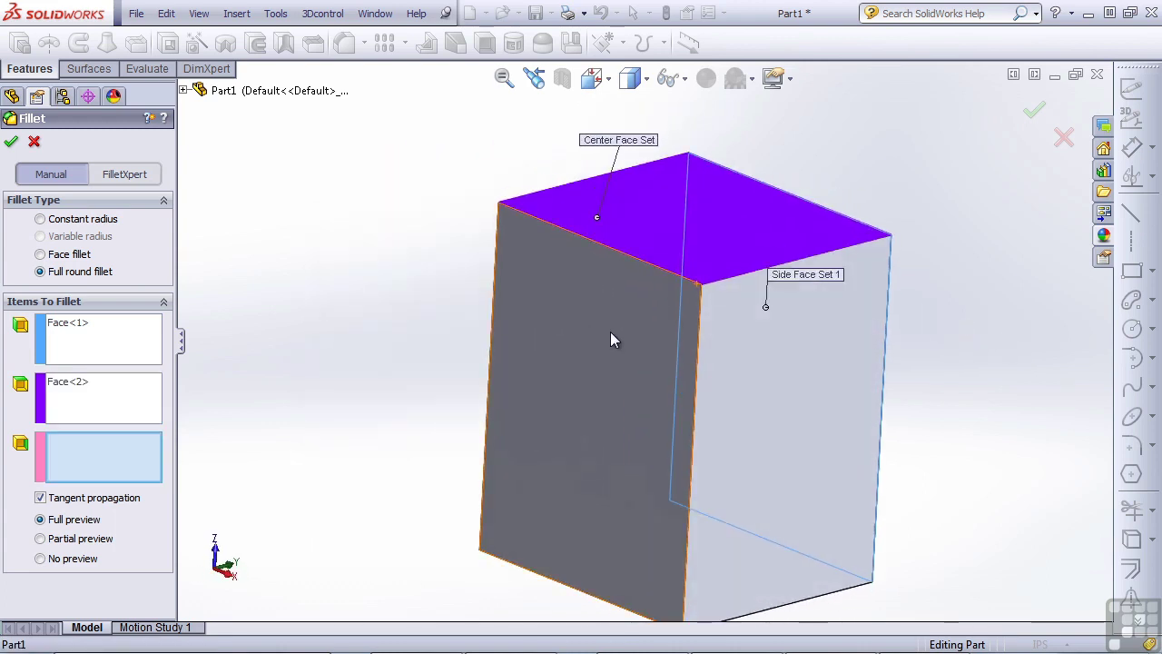
pyautogui.click(611, 333)
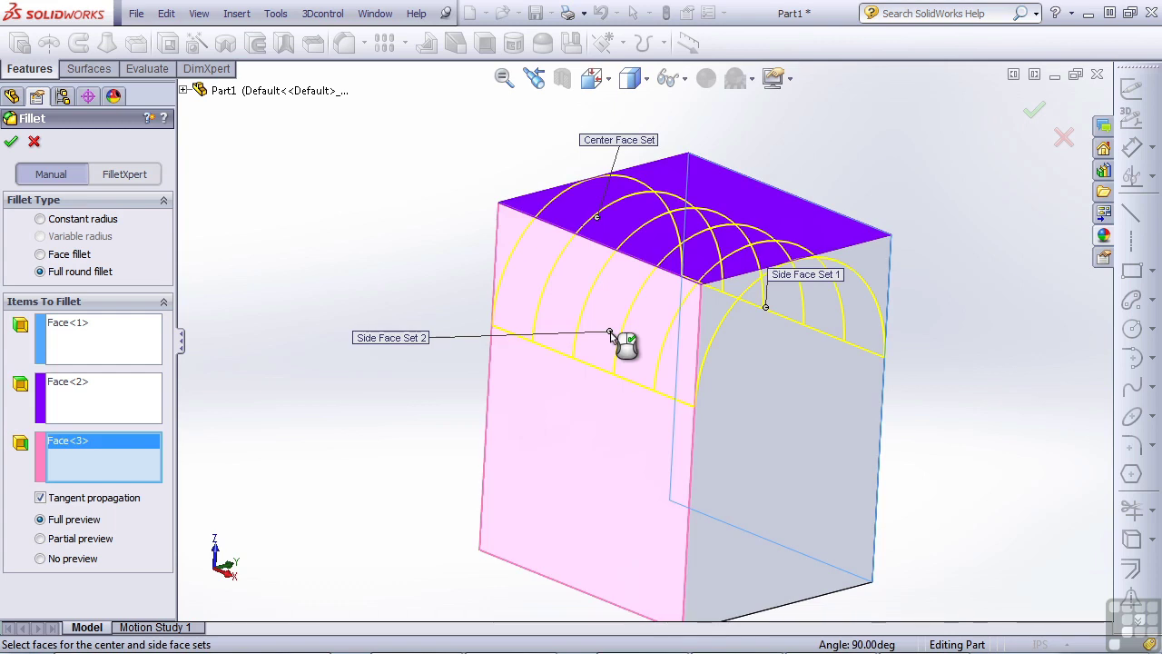
pyautogui.rightClick(610, 333)
pyautogui.moveTo(616, 329); pyautogui.dragTo(805, 269, button='middle')
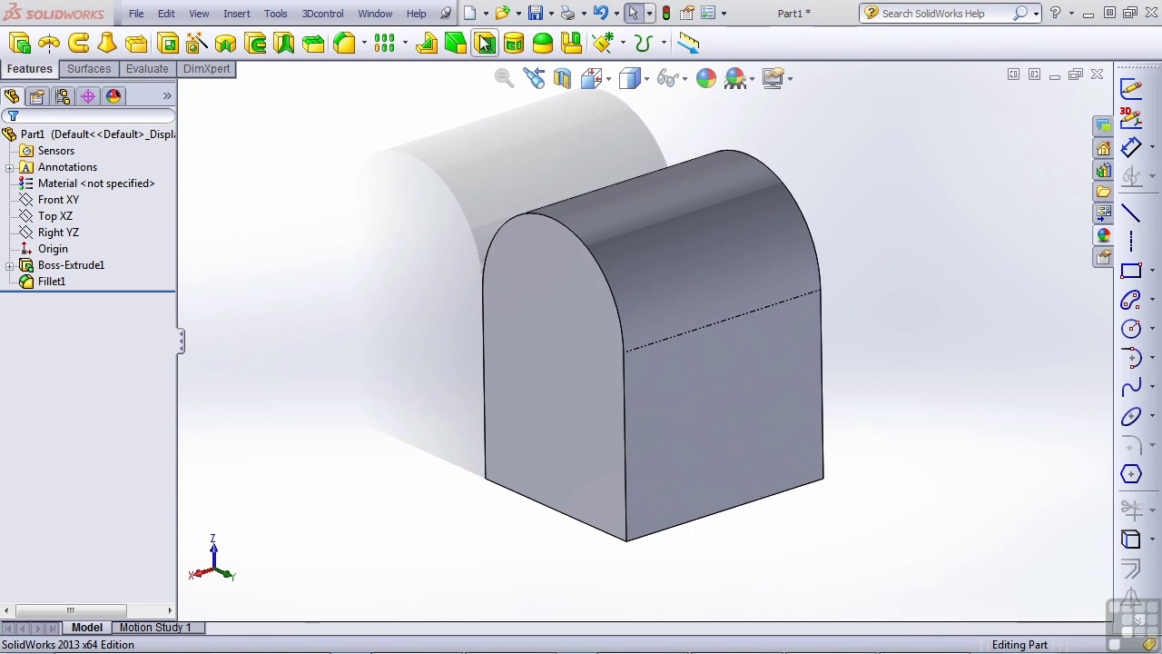
# Step: Open Full Round Example.SLDPRT and apply a full round fillet to its curved upper face between the two adjoining side faces
pyautogui.click(502, 14)
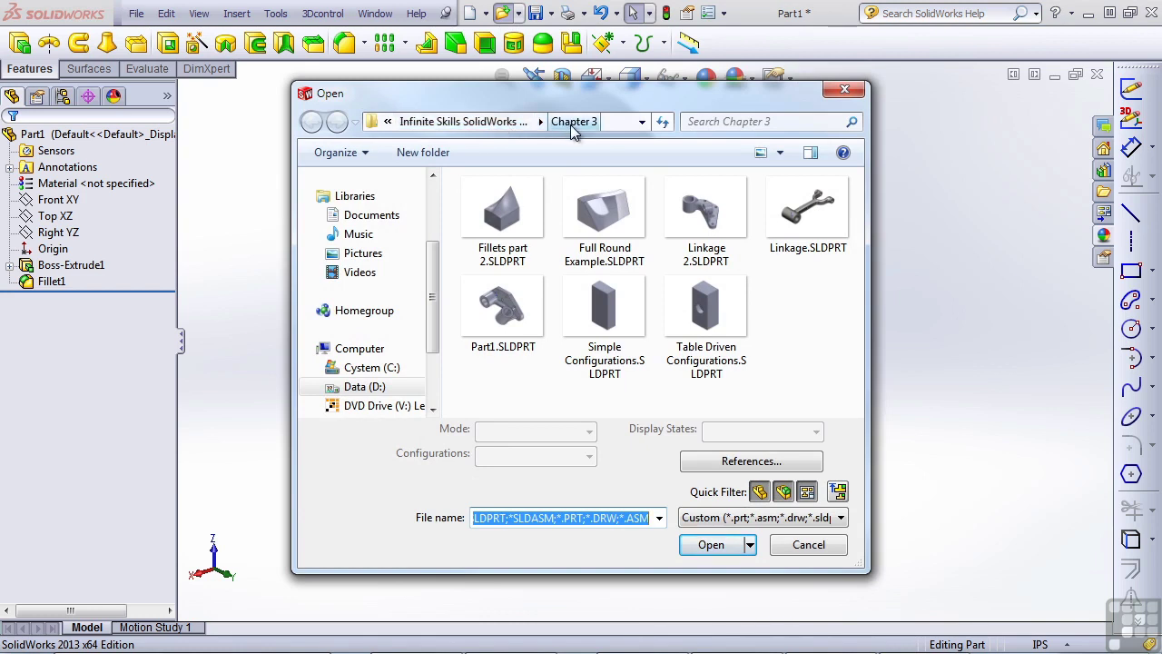
pyautogui.doubleClick(636, 242)
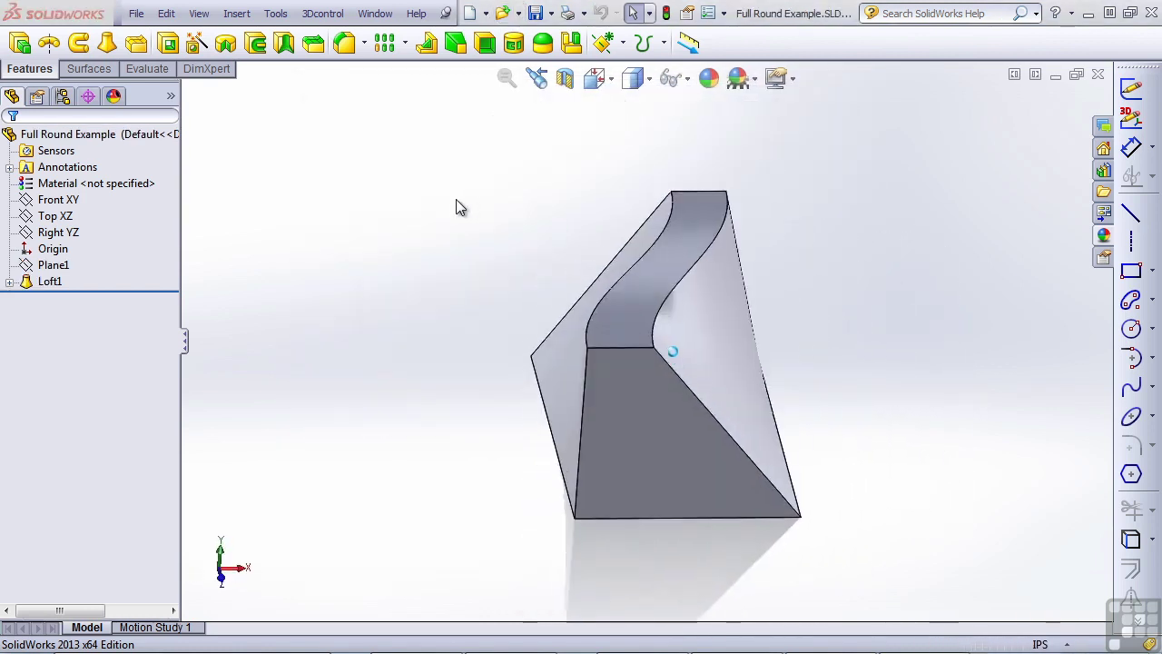
pyautogui.click(345, 44)
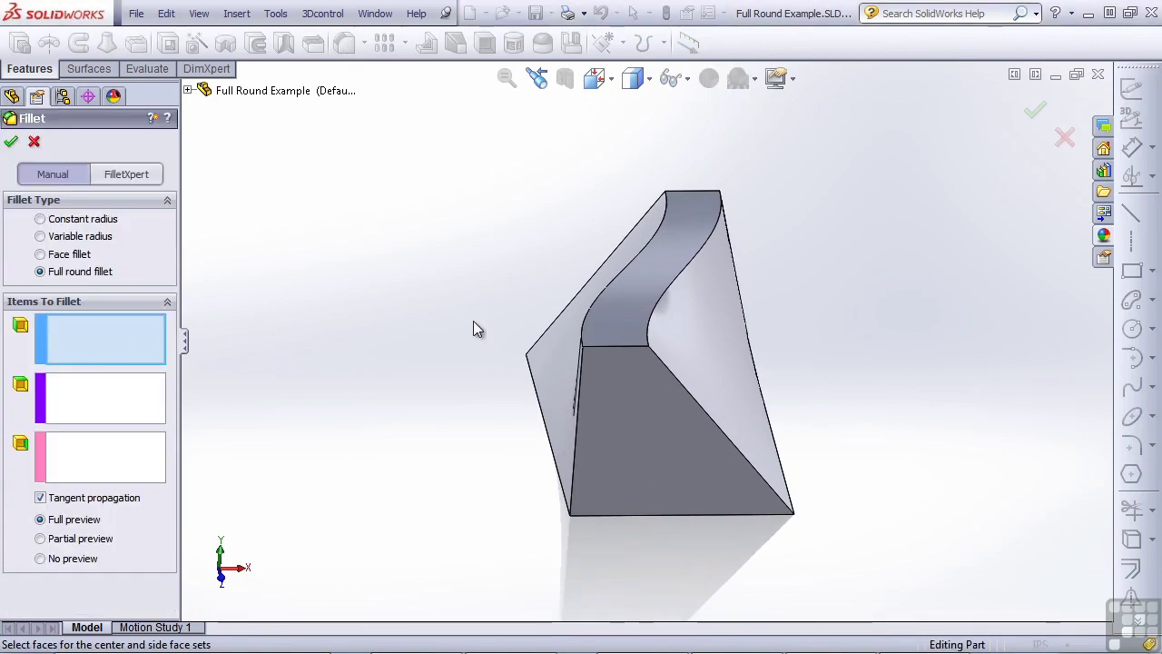
pyautogui.click(563, 334)
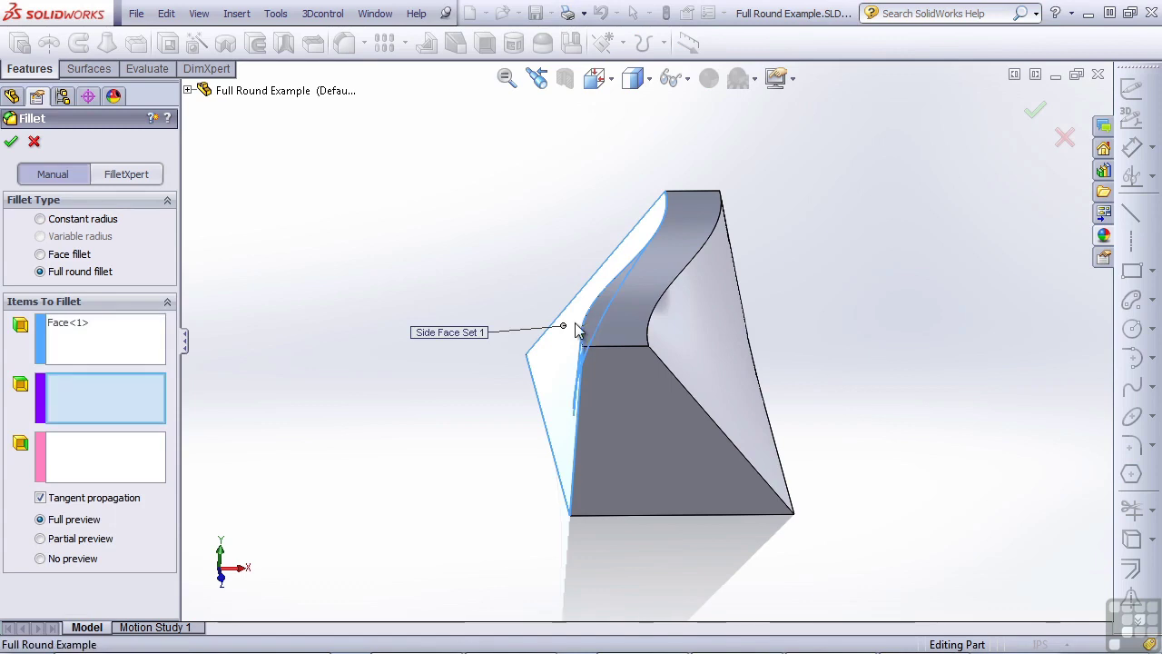
pyautogui.click(606, 319)
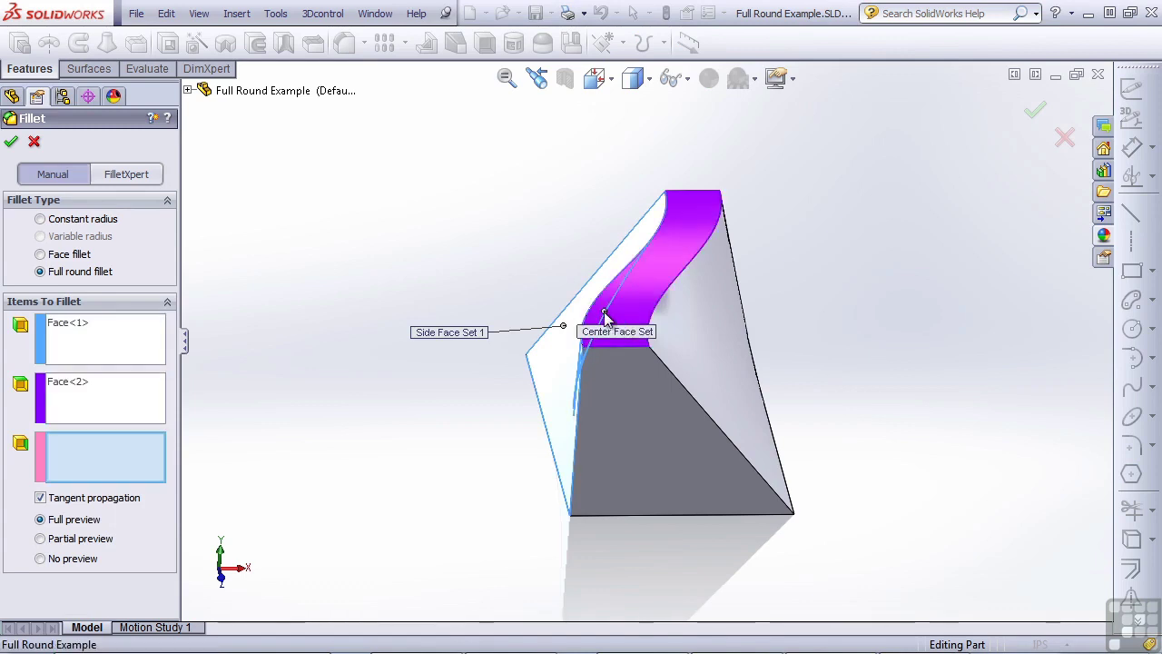
pyautogui.click(669, 346)
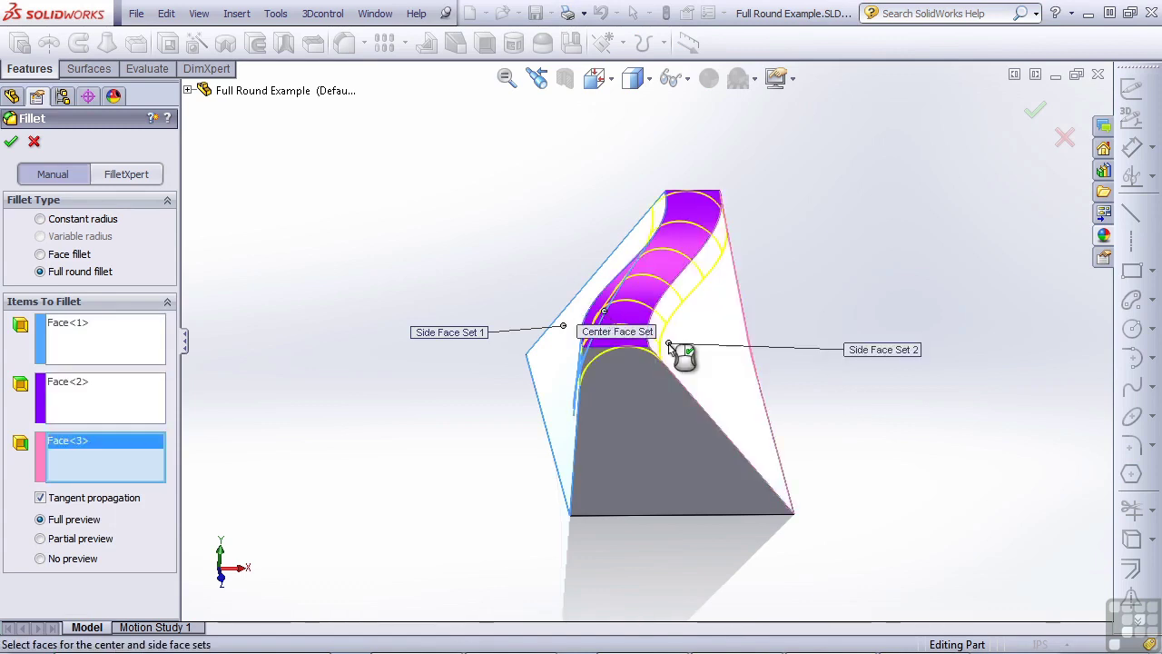
pyautogui.rightClick(670, 346)
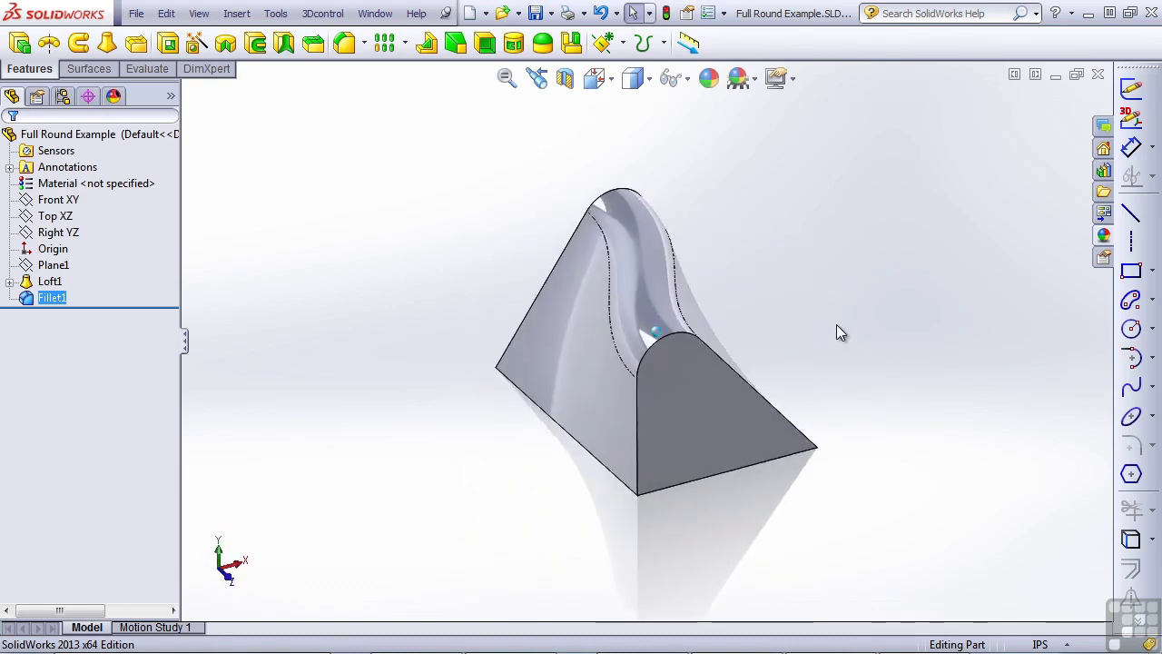
# Step: Close both open parts without saving the changes and open Fillets part 2.SLDPRT
pyautogui.click(1100, 75)
pyautogui.click(1097, 74)
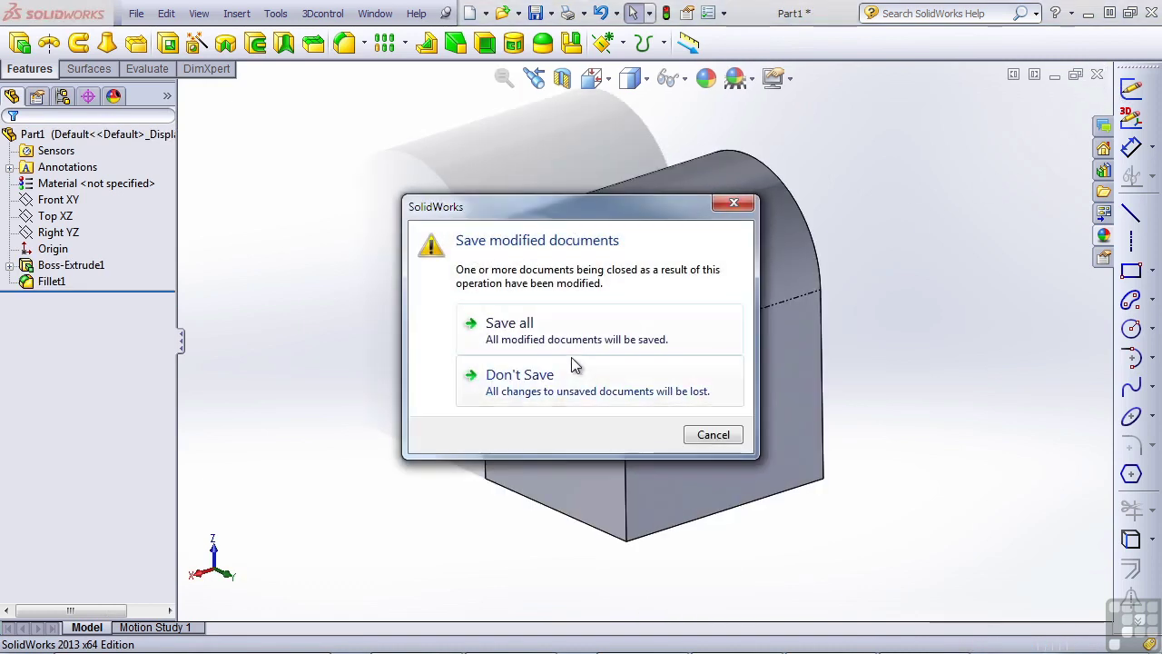
pyautogui.click(522, 390)
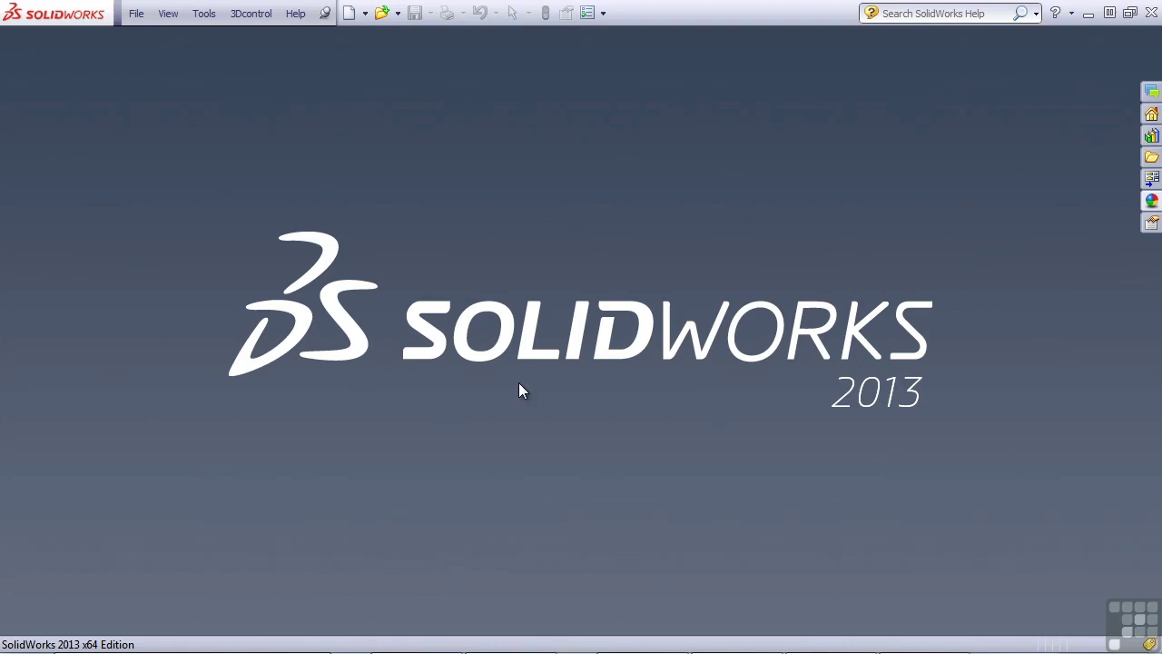
pyautogui.click(383, 13)
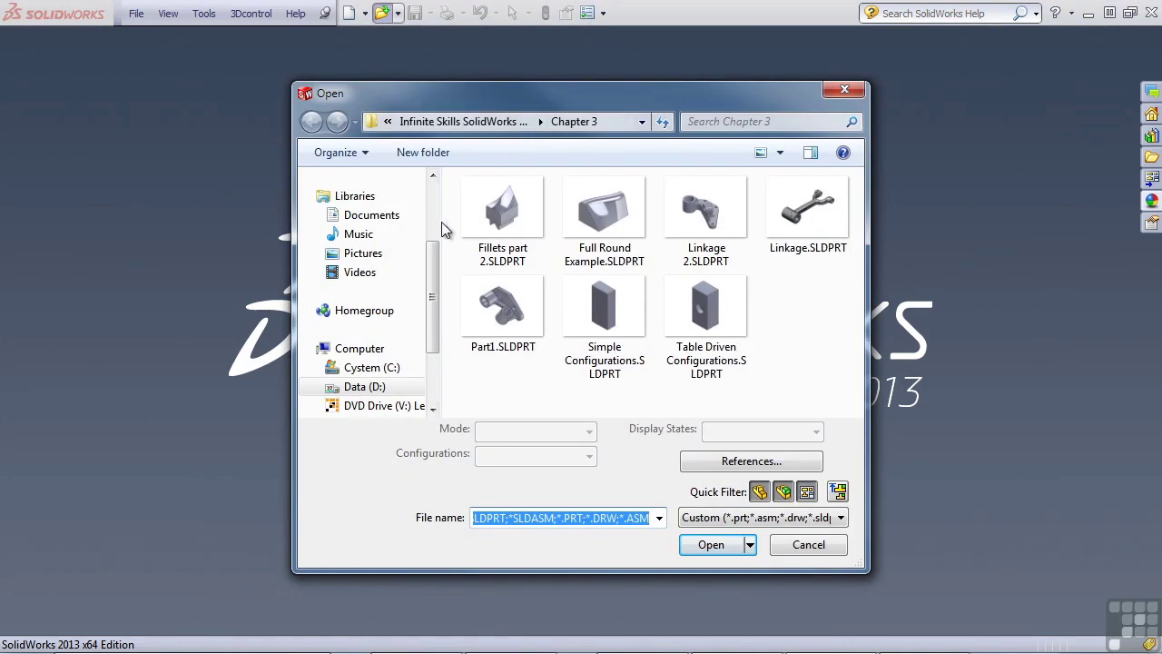
pyautogui.doubleClick(510, 231)
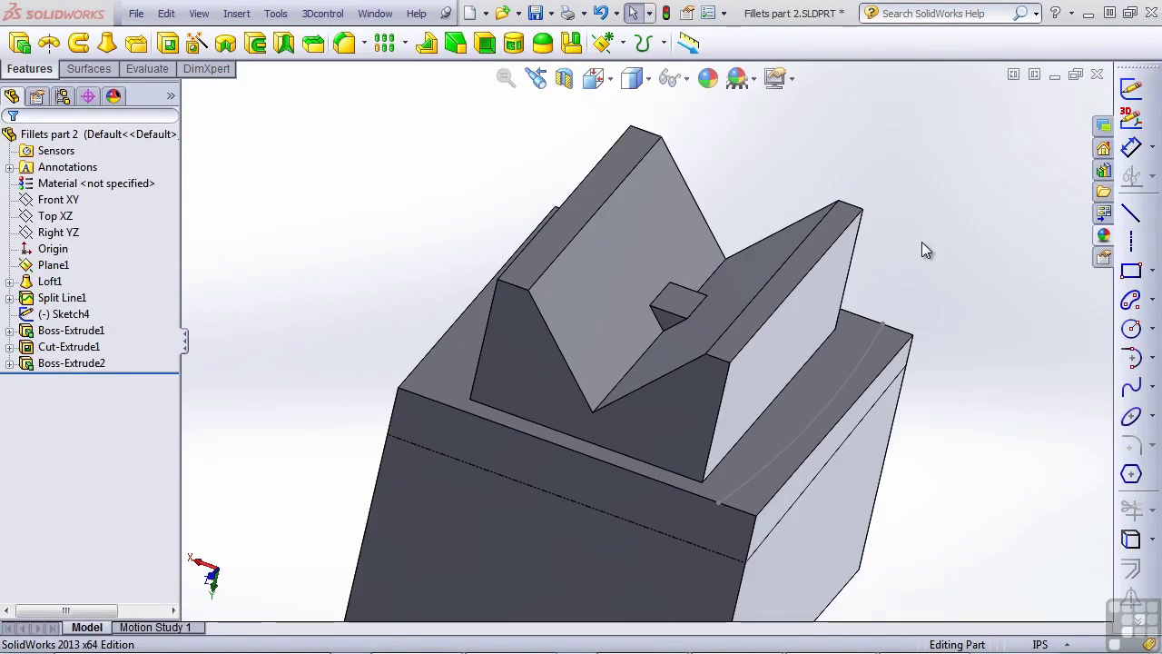
# Step: Create a 0.4 in face fillet between the two sloping inner faces of the V-shaped groove, across the notch
pyautogui.click(344, 44)
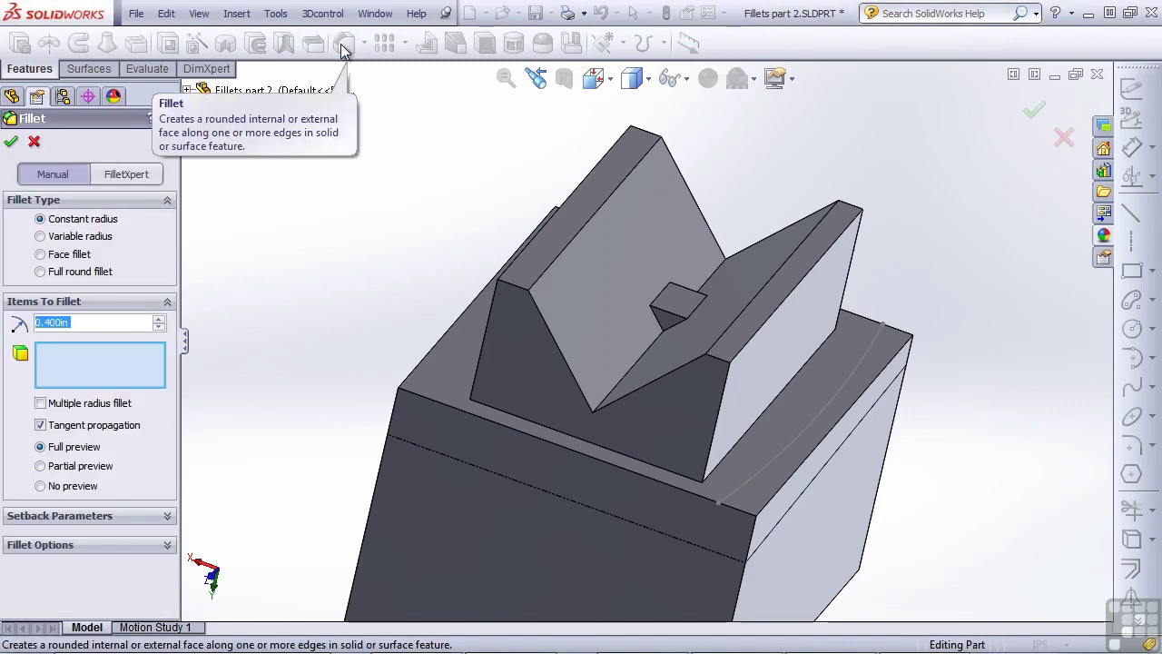
pyautogui.click(52, 257)
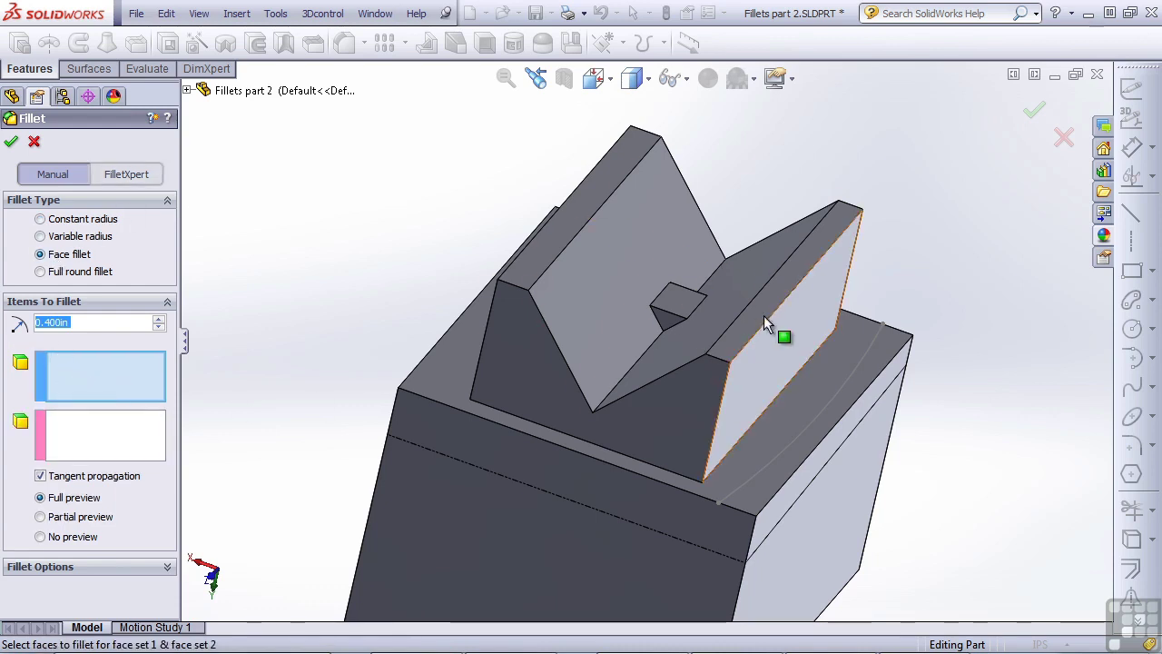
pyautogui.click(603, 292)
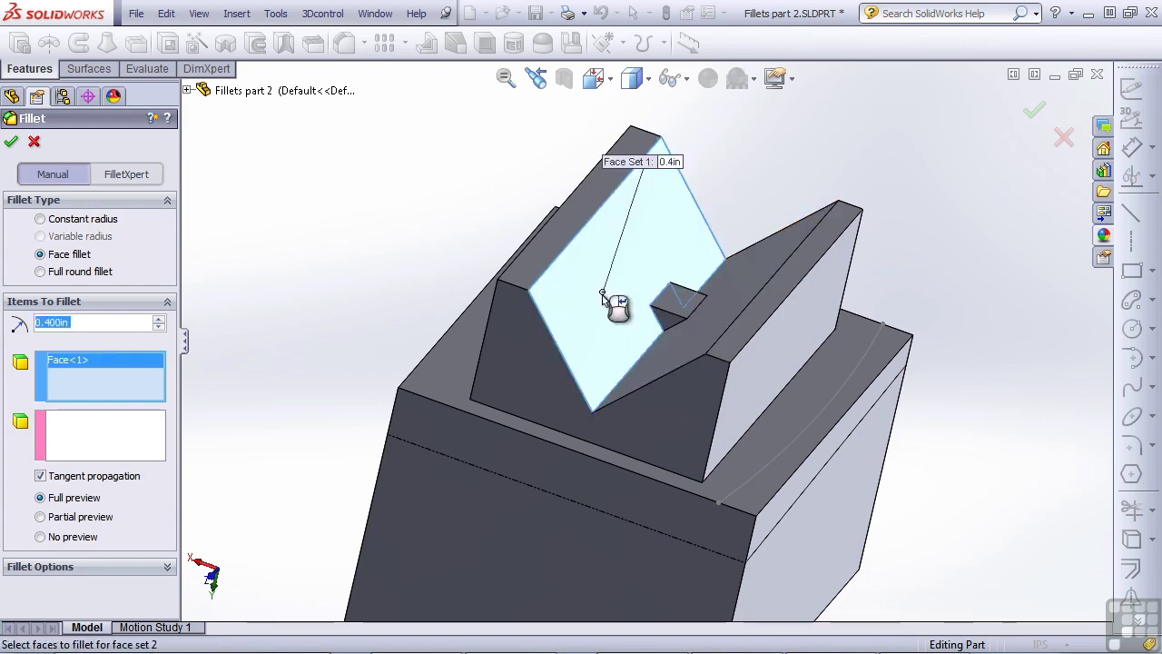
pyautogui.rightClick(603, 294)
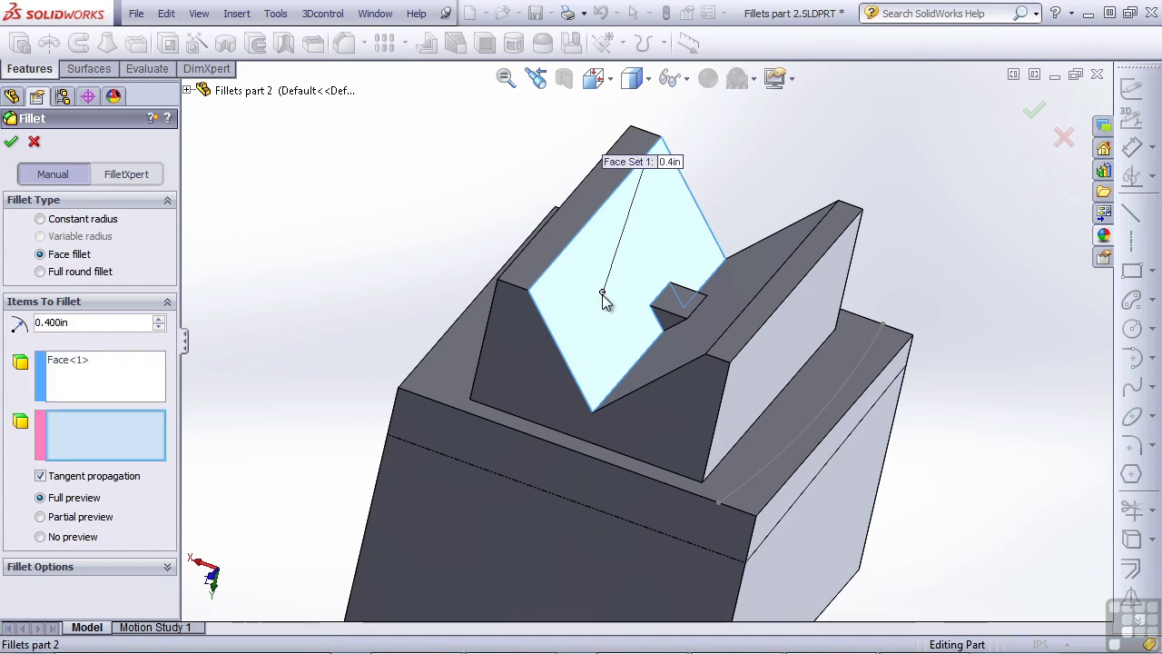
pyautogui.click(663, 353)
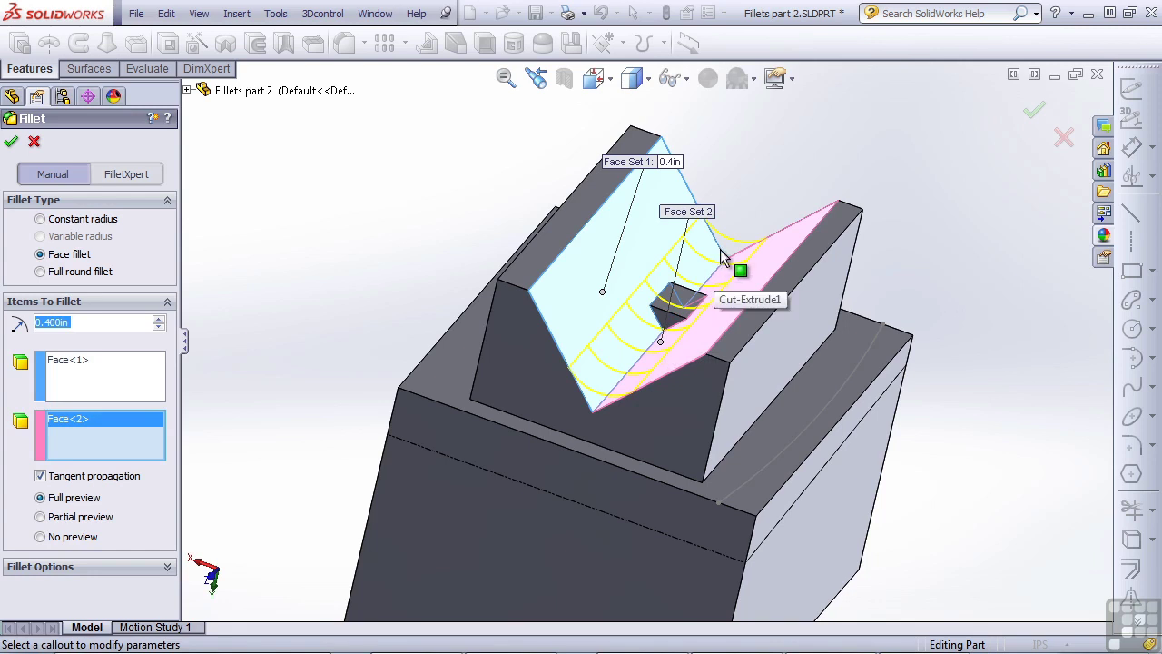
pyautogui.moveTo(703, 286); pyautogui.dragTo(532, 327, button='middle')
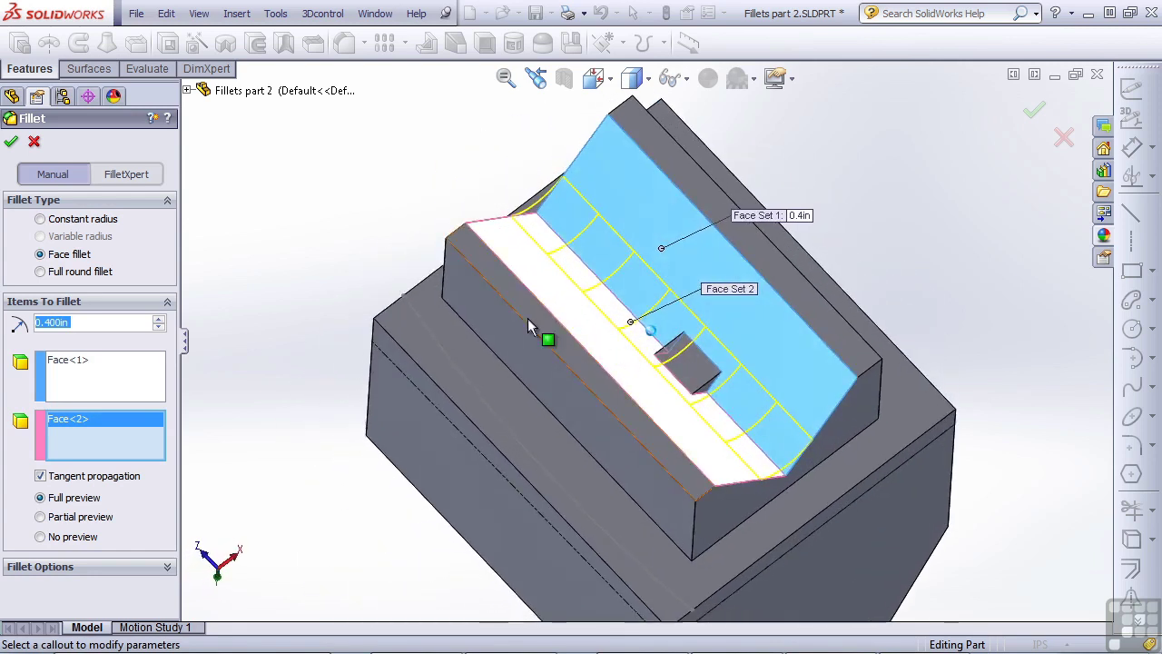
pyautogui.click(11, 142)
# Step: Create a 0.4 in face fillet between one sloping groove face and the outer side face of the same ridge, rounding over its narrow top
pyautogui.press('Up')
pyautogui.press('Up')
pyautogui.press('Up')
pyautogui.press('Up')
pyautogui.press('Up')
pyautogui.press('Up')
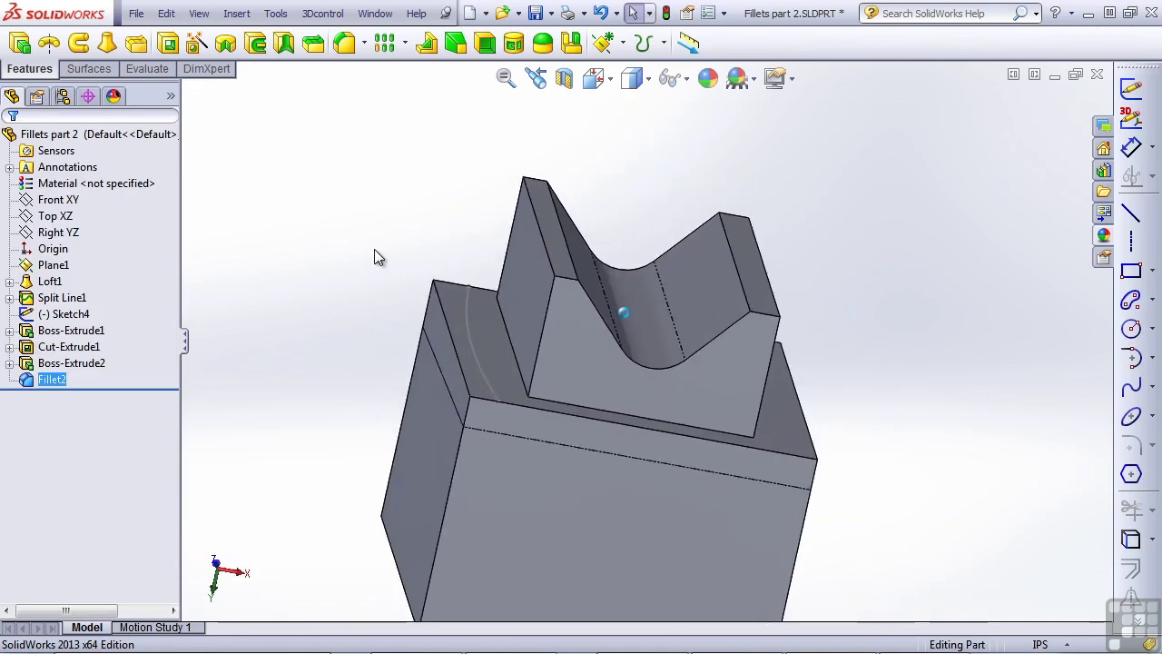
pyautogui.click(345, 42)
pyautogui.press('Down')
pyautogui.press('Down')
pyautogui.press('Down')
pyautogui.press('Down')
pyautogui.click(572, 293)
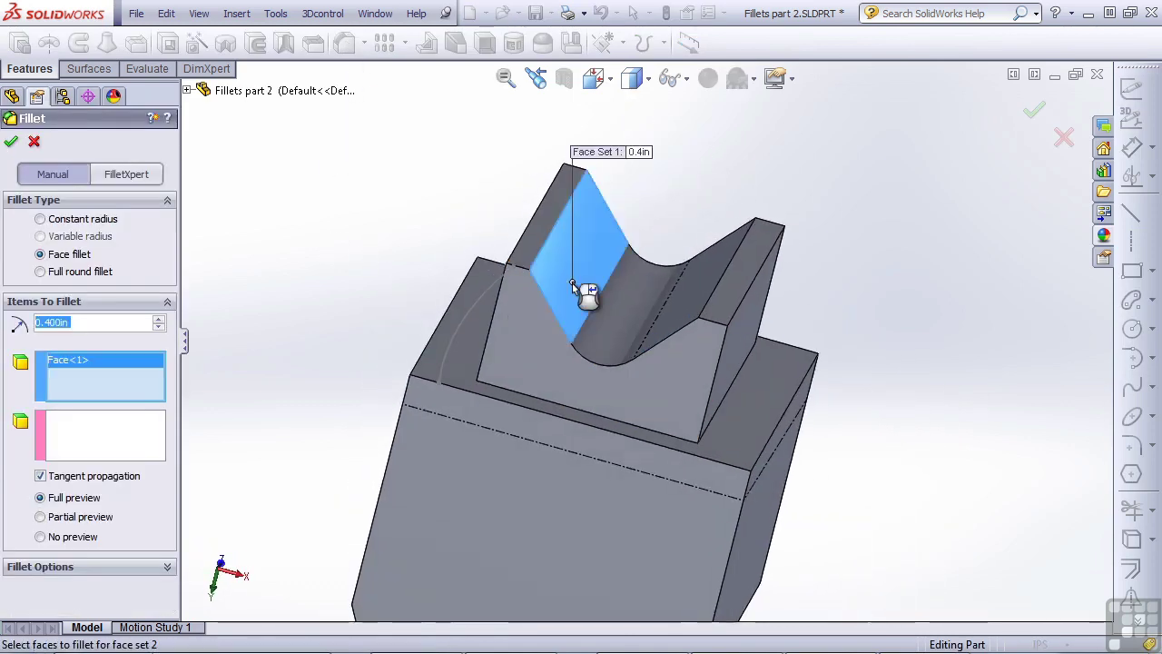
pyautogui.press('Left')
pyautogui.press('Left')
pyautogui.press('Left')
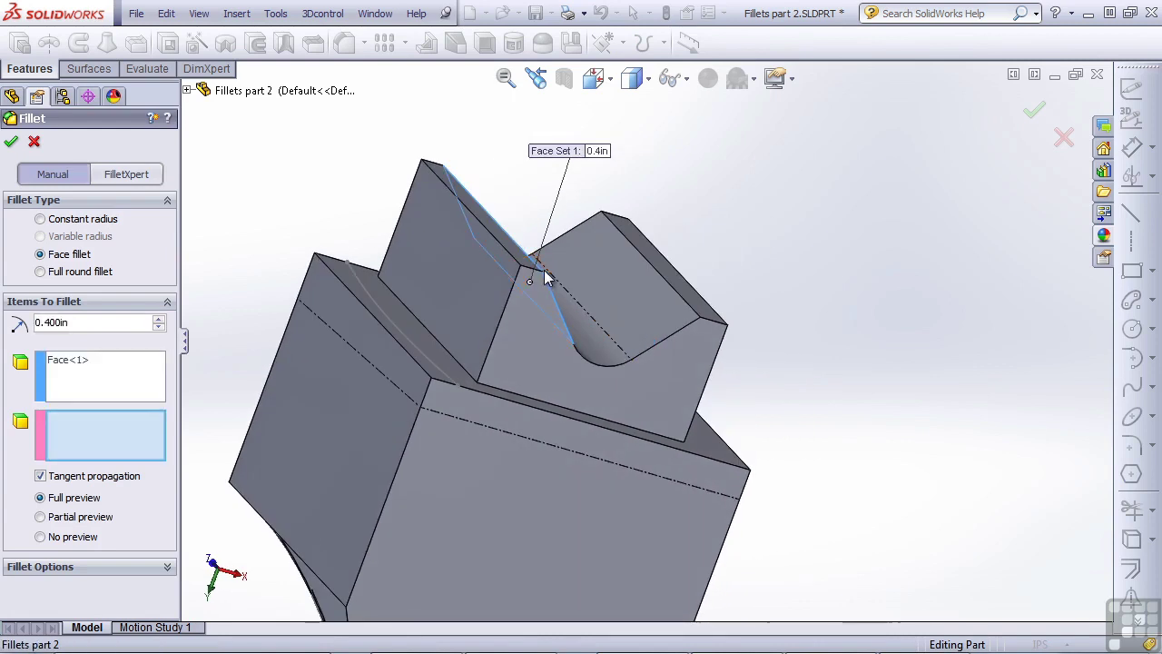
pyautogui.click(469, 261)
pyautogui.press('Right')
pyautogui.press('Right')
pyautogui.press('Right')
pyautogui.rightClick(467, 257)
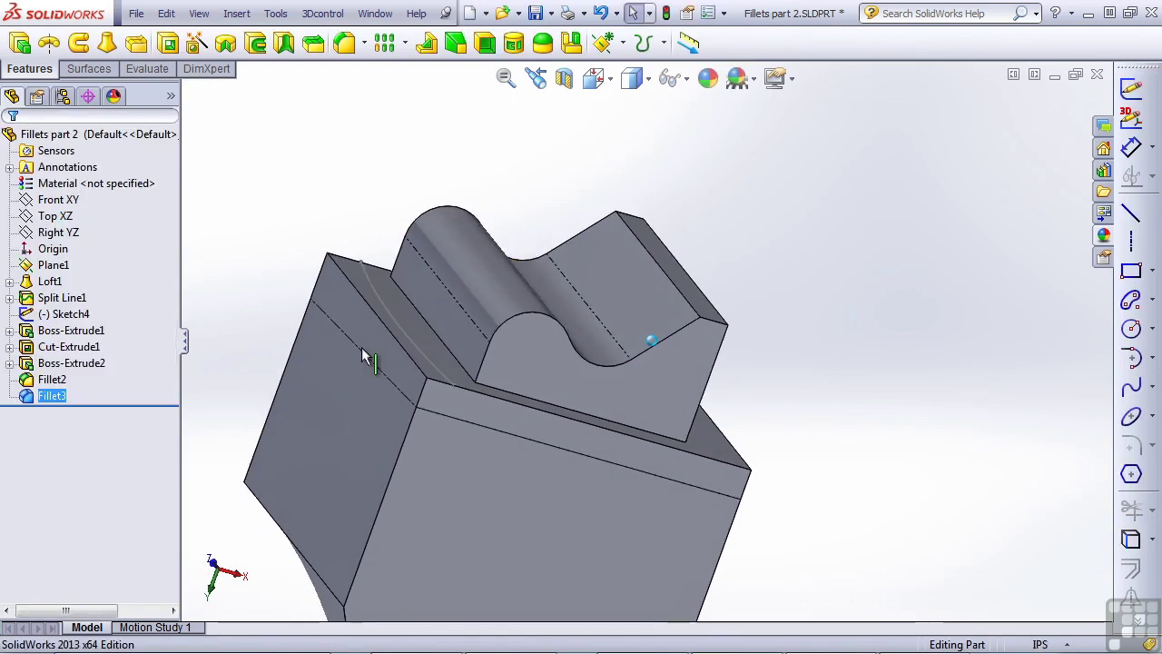
# Step: Try a 0.4 in constant radius fillet on the sharp ridge edge of the loft, and remove the edge from the selection
pyautogui.press('Left')
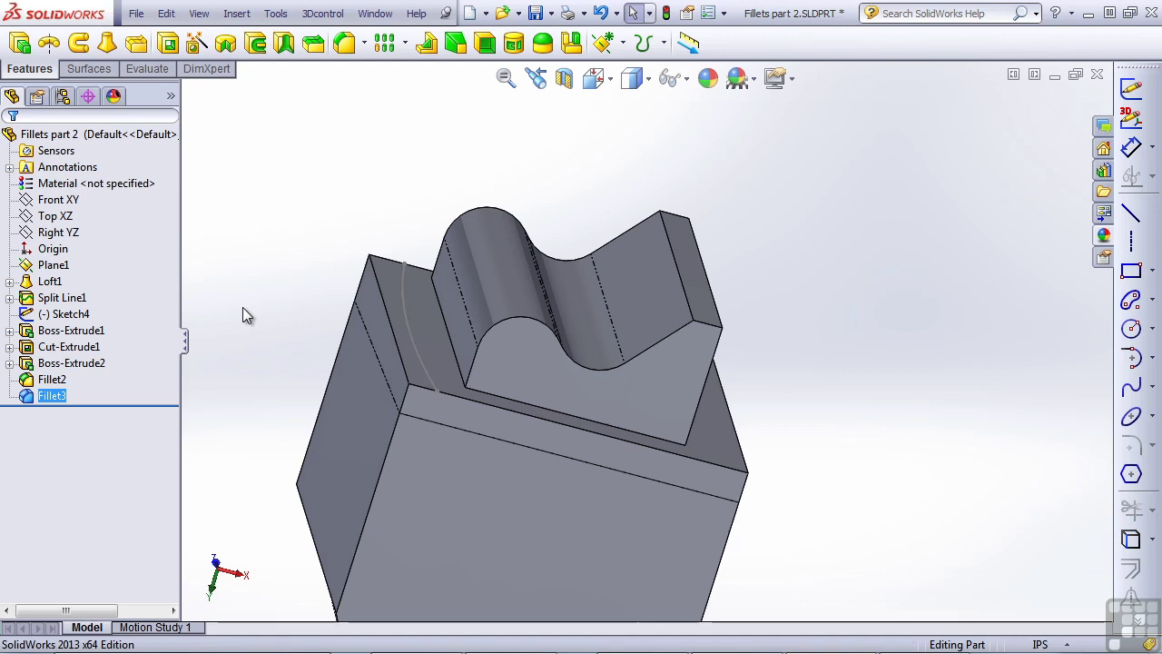
pyautogui.press('Up')
pyautogui.press('Up')
pyautogui.press('Up')
pyautogui.press('Up')
pyautogui.press('Up')
pyautogui.press('Up')
pyautogui.press('Up')
pyautogui.press('Up')
pyautogui.press('Up')
pyautogui.press('Up')
pyautogui.press('Up')
pyautogui.press('Up')
pyautogui.press('Up')
pyautogui.press('Up')
pyautogui.press('Up')
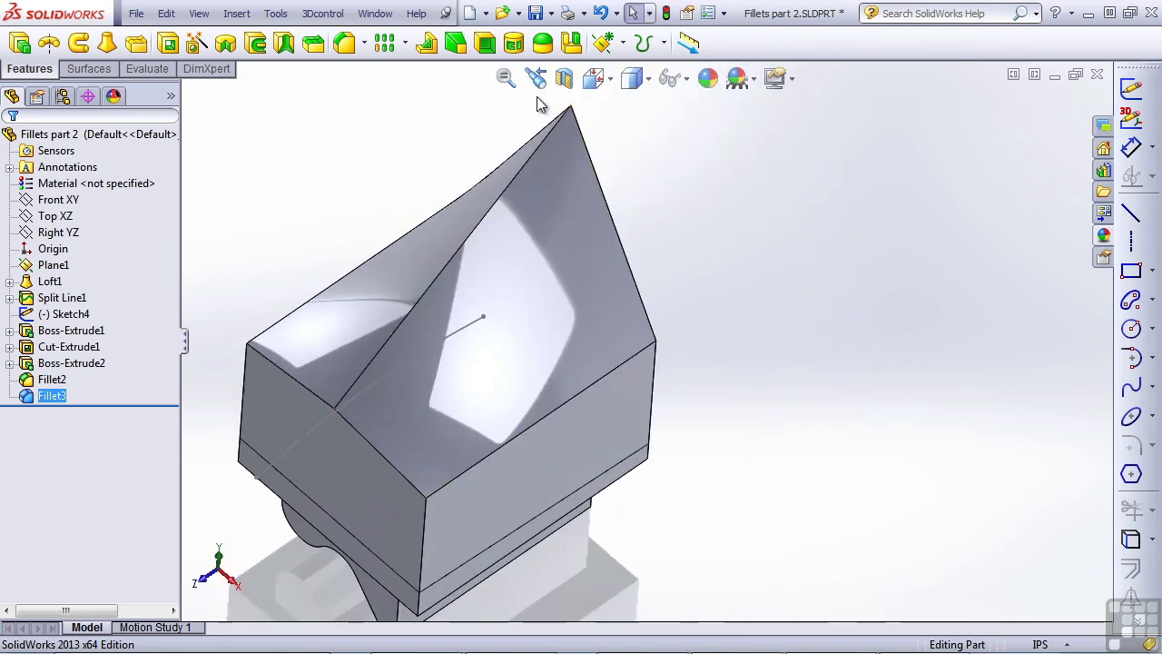
pyautogui.click(346, 44)
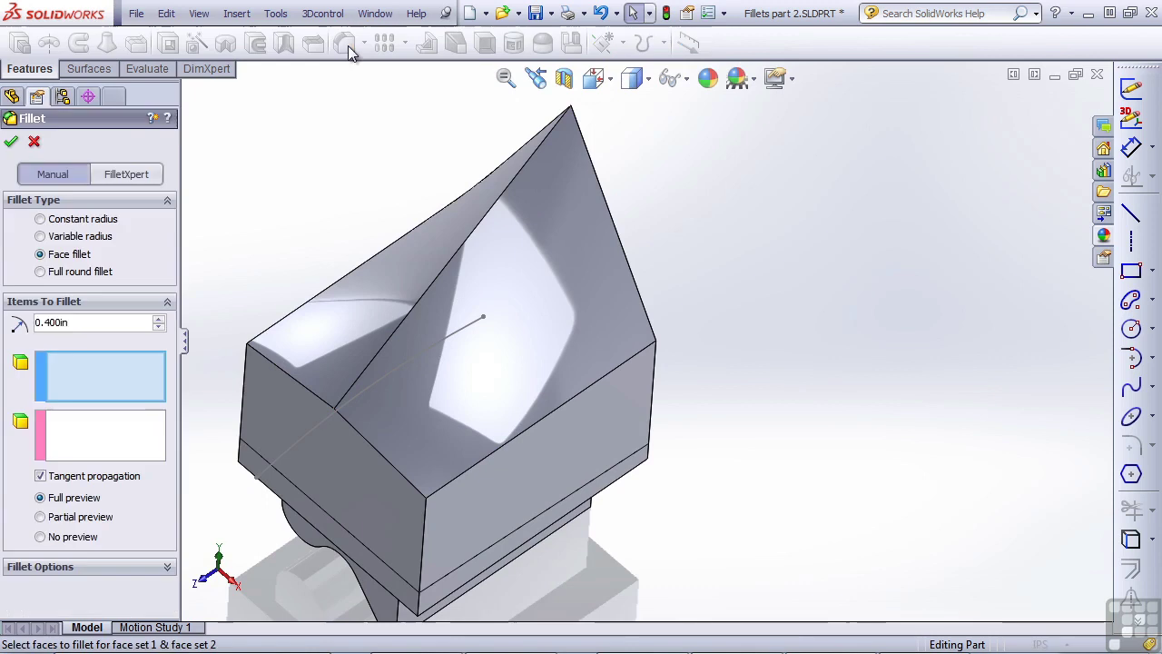
pyautogui.click(73, 219)
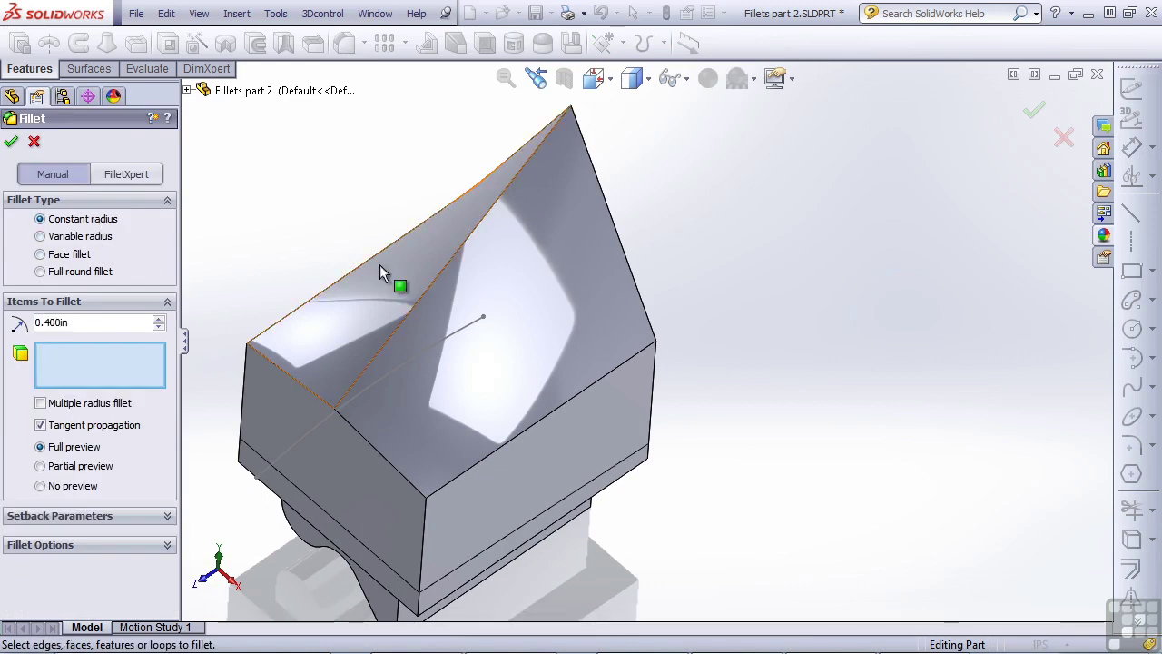
pyautogui.click(443, 269)
pyautogui.press('Right')
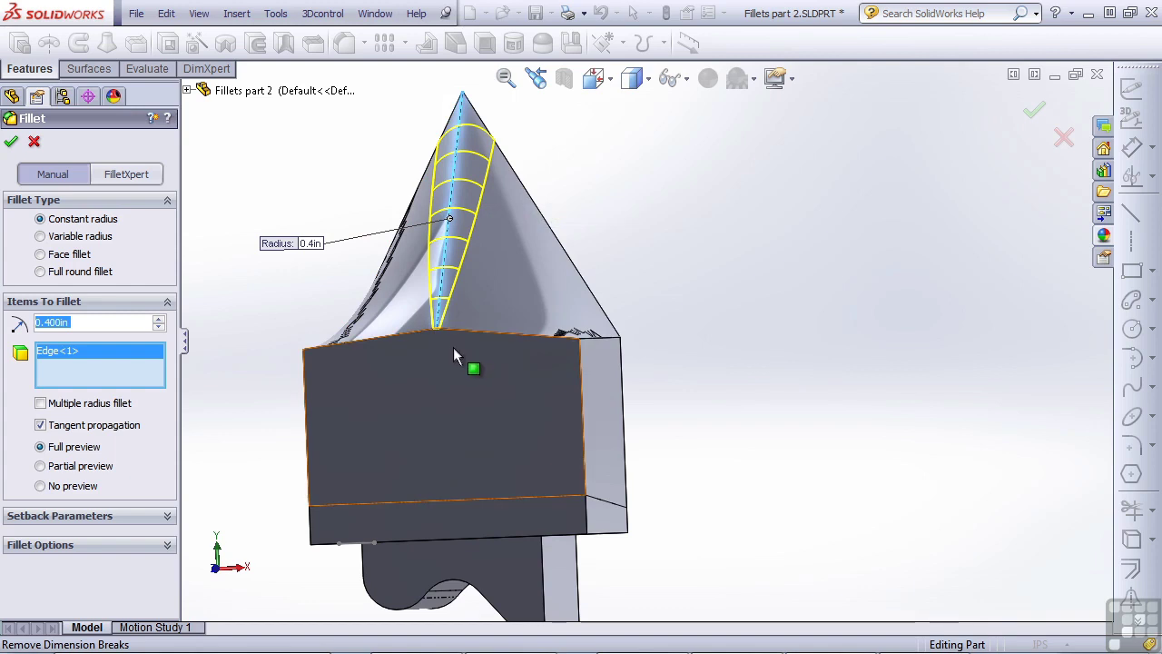
pyautogui.rightClick(88, 358)
pyautogui.click(93, 371)
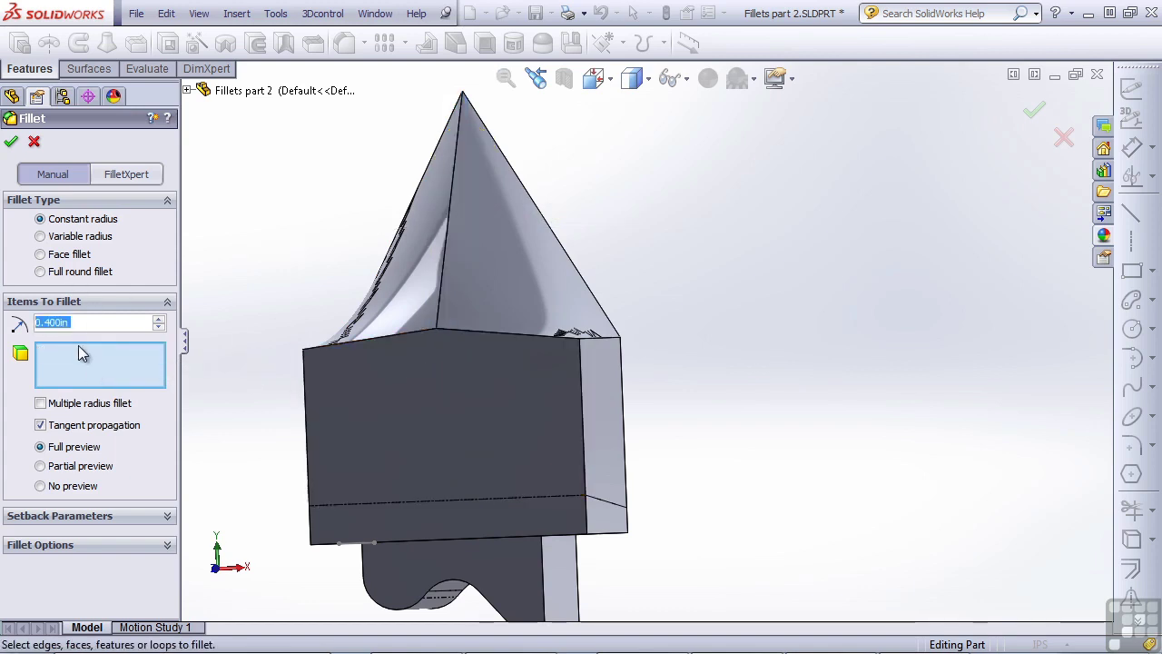
# Step: Create a 0.4 in constant width face fillet between the two curved loft faces that meet at the sharp ridge
pyautogui.click(59, 257)
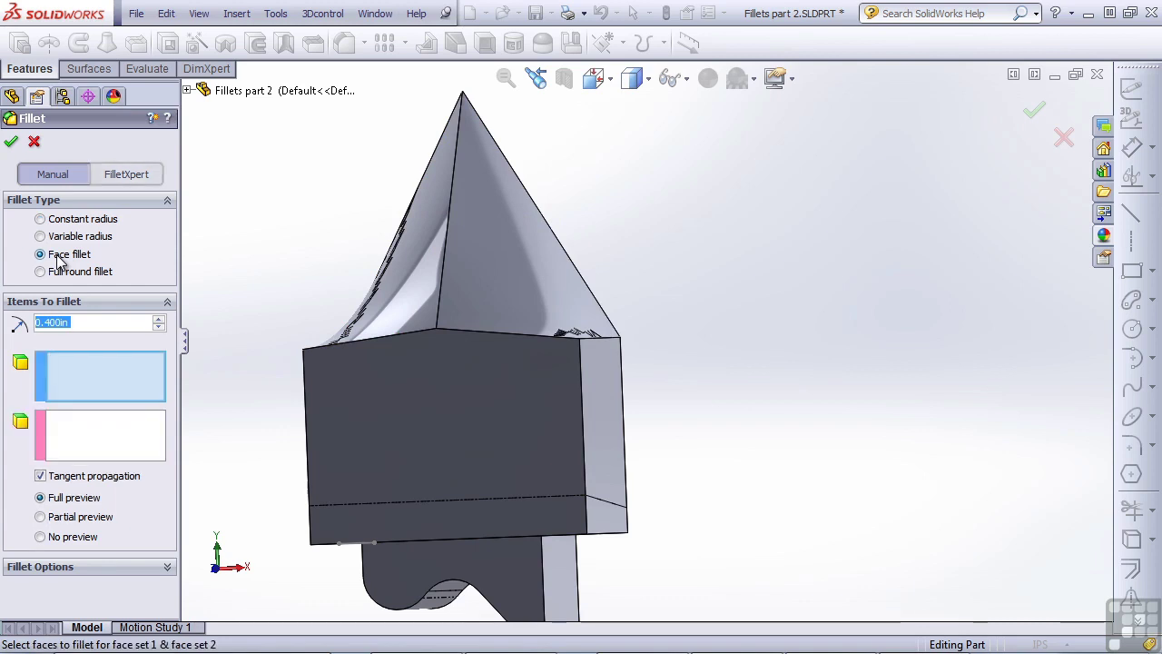
pyautogui.click(101, 565)
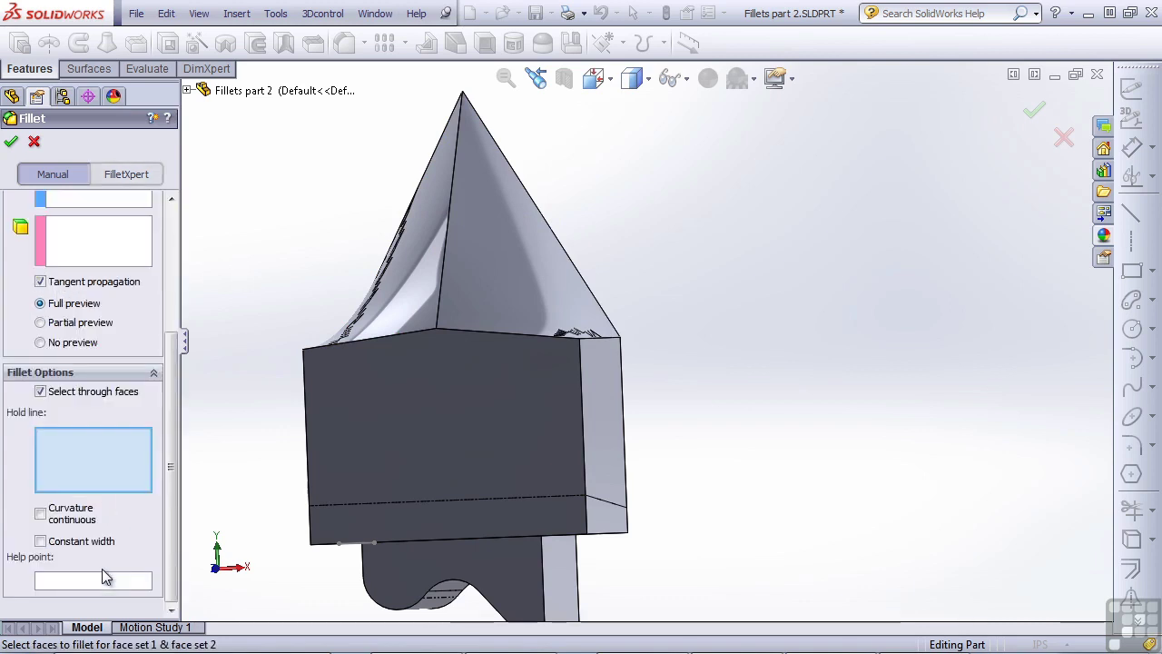
pyautogui.click(40, 541)
pyautogui.click(425, 246)
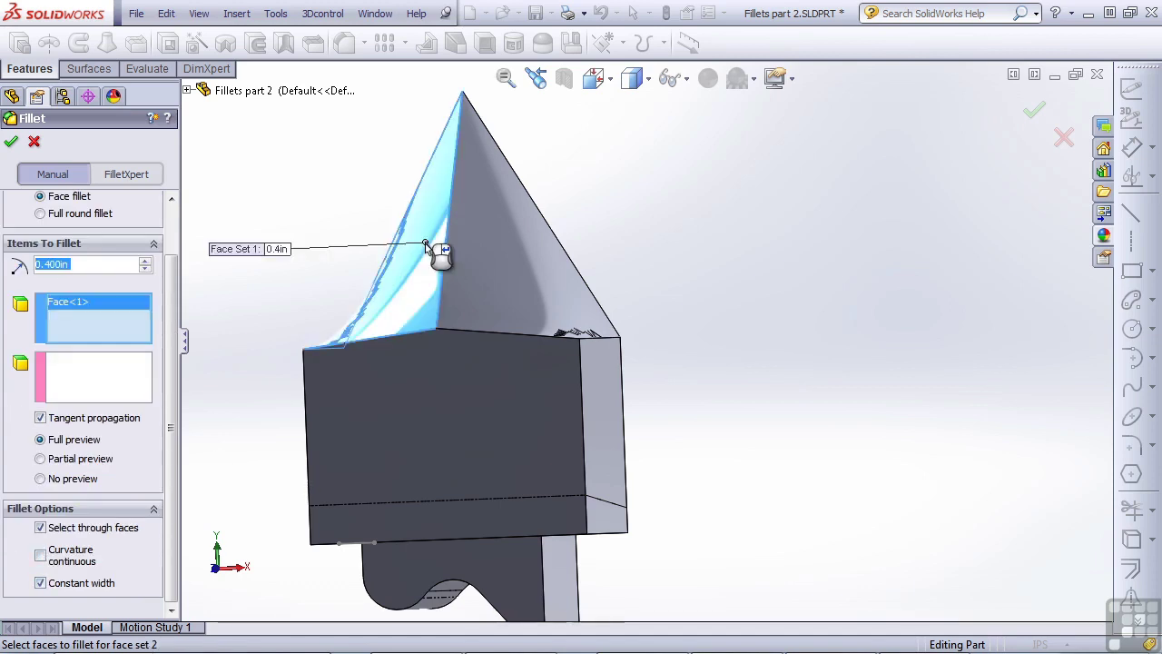
pyautogui.click(473, 247)
pyautogui.moveTo(473, 248); pyautogui.dragTo(430, 308, button='middle')
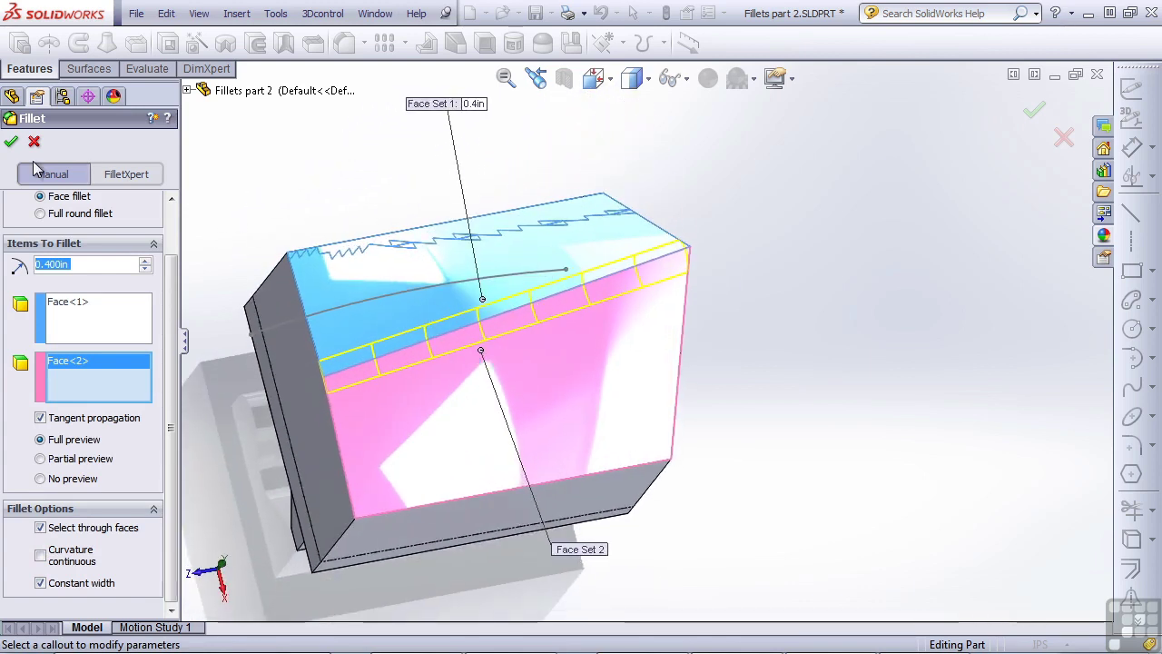
pyautogui.click(11, 142)
# Step: Examine the constant width fillet along the loft's ridge from several sides
pyautogui.moveTo(685, 370); pyautogui.dragTo(677, 372, button='middle')
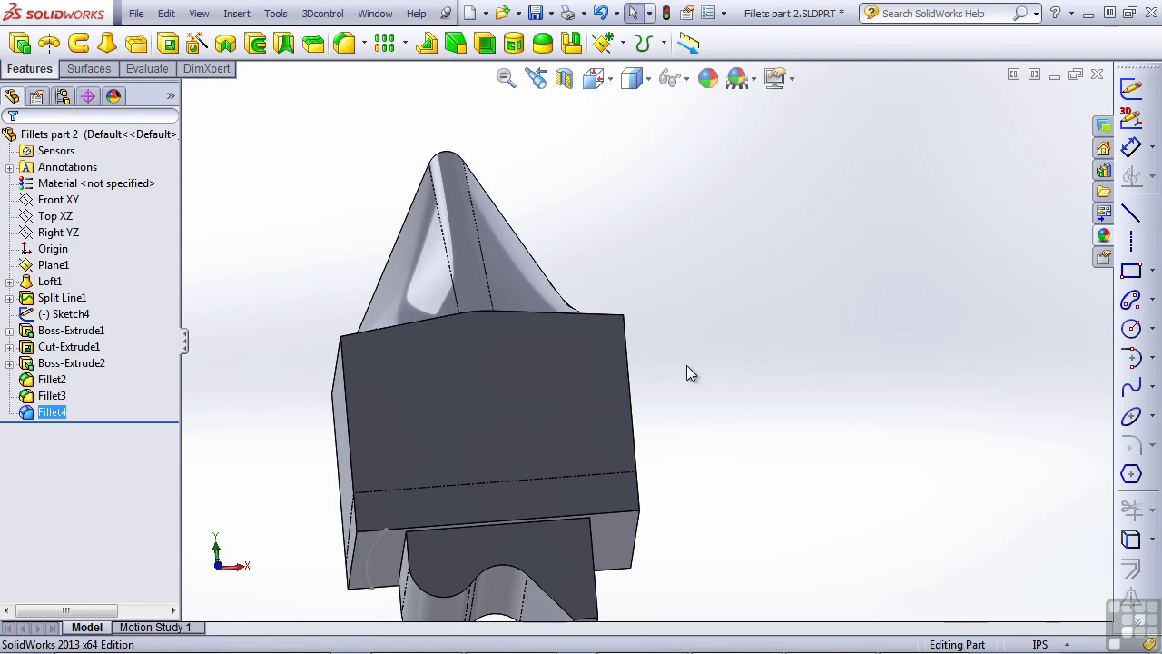
pyautogui.press('Right')
pyautogui.press('Right')
pyautogui.press('Right')
pyautogui.press('Right')
pyautogui.press('Right')
pyautogui.press('Right')
pyautogui.press('Left')
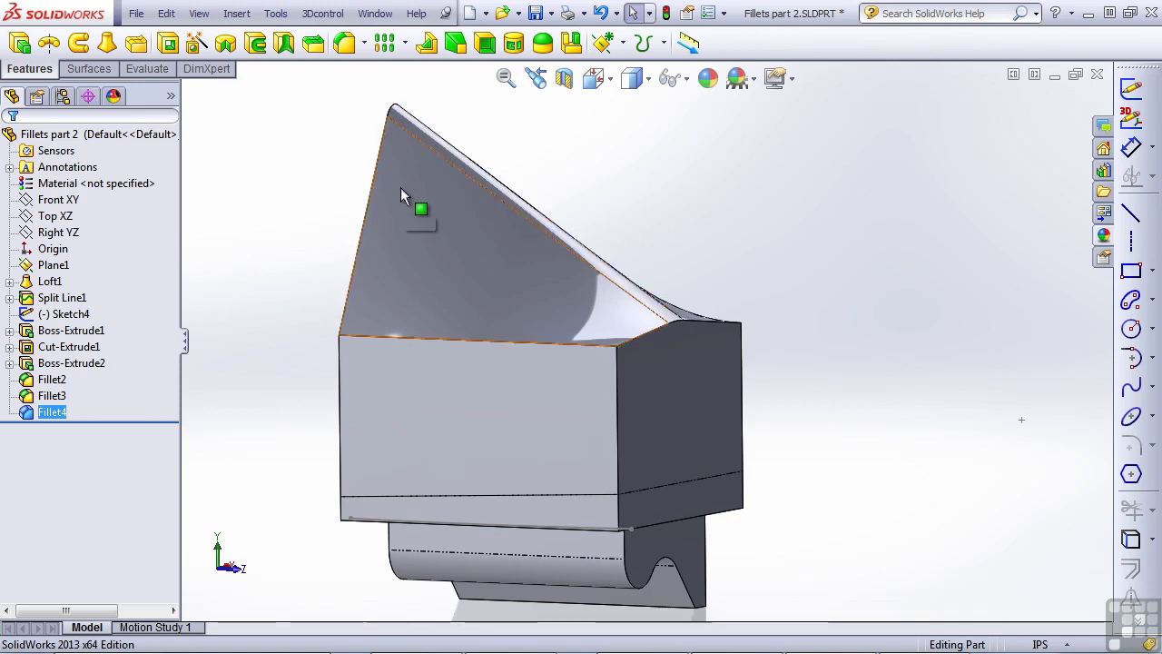
pyautogui.press('Right')
pyautogui.press('Right')
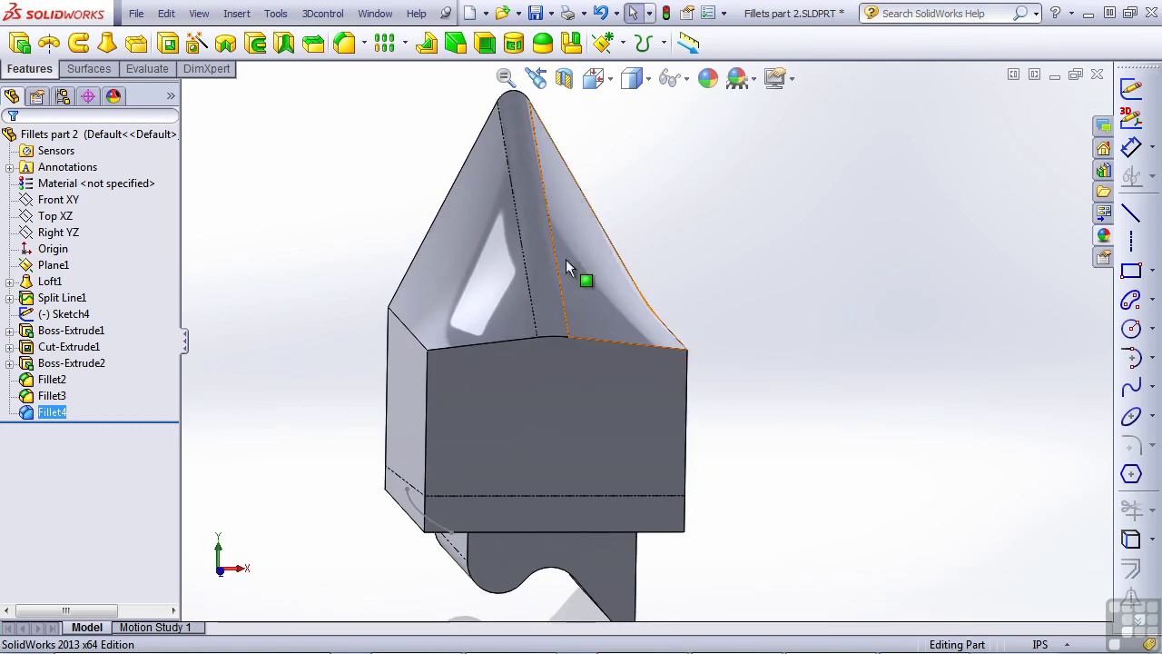
# Step: Inspect the split line across the block's side face and expand Split Line1 to see its sketch
pyautogui.hotkey('shift', 'Up')
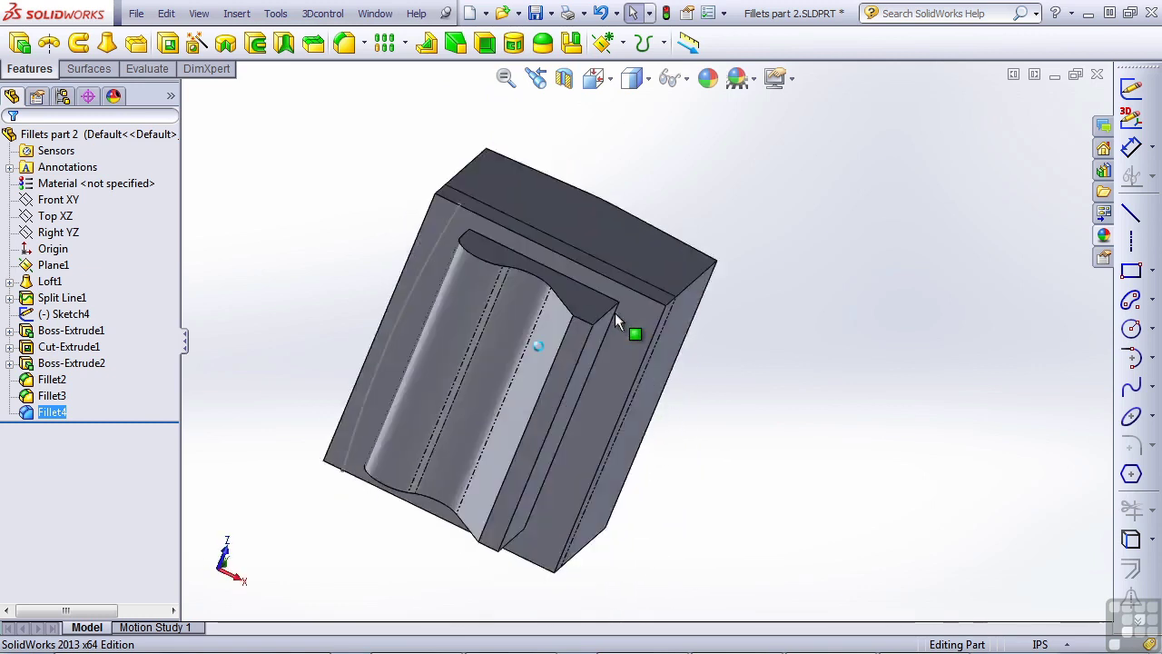
pyautogui.hotkey('alt', 'Right')
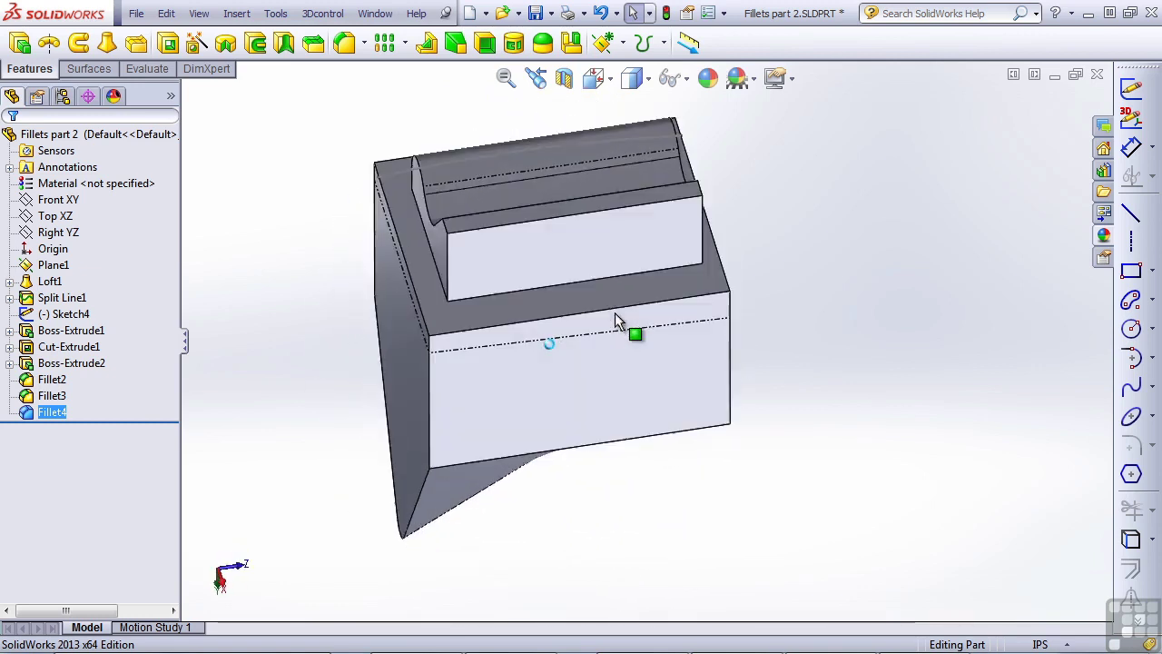
pyautogui.press('Down')
pyautogui.press('Down')
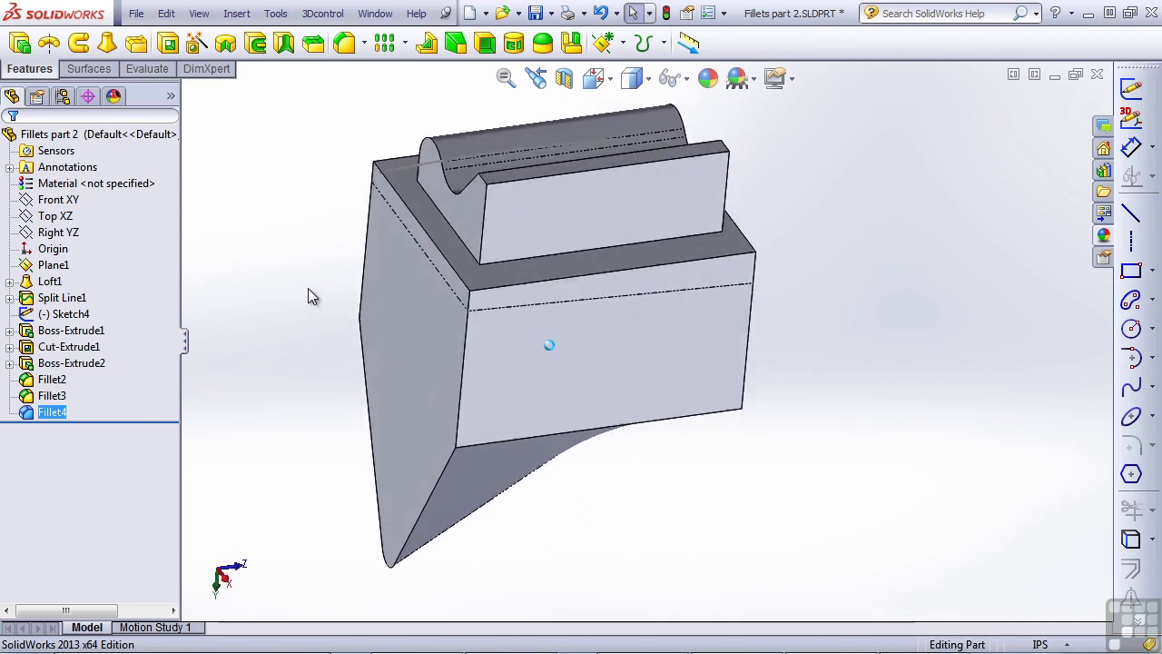
pyautogui.press('Left')
pyautogui.press('Left')
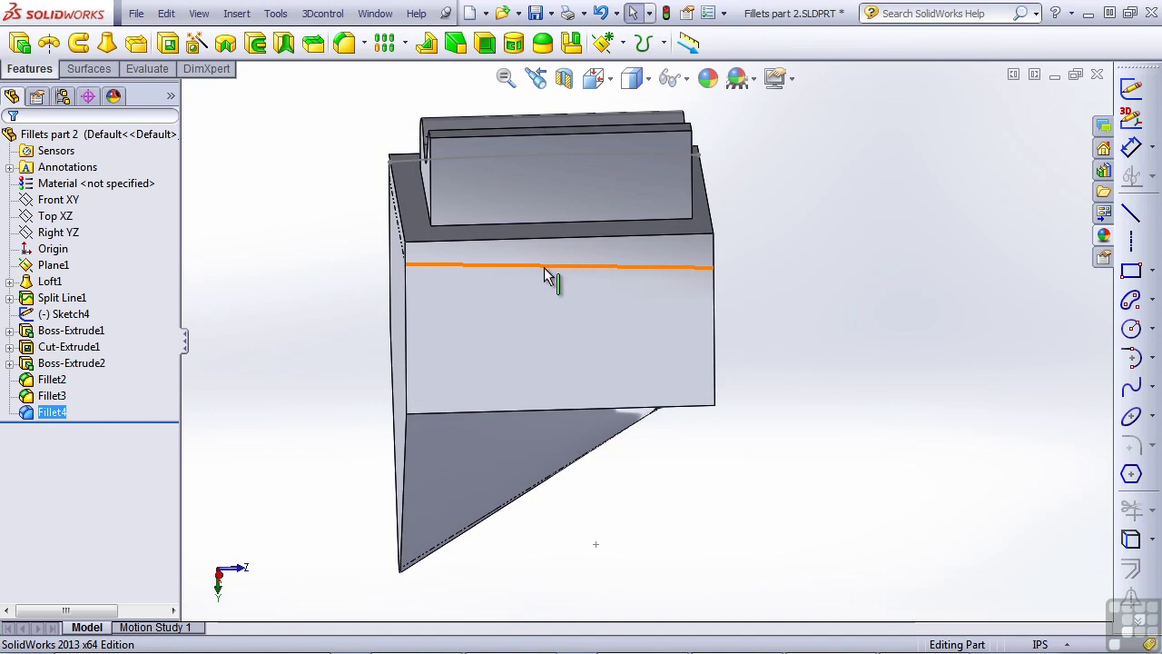
pyautogui.click(10, 298)
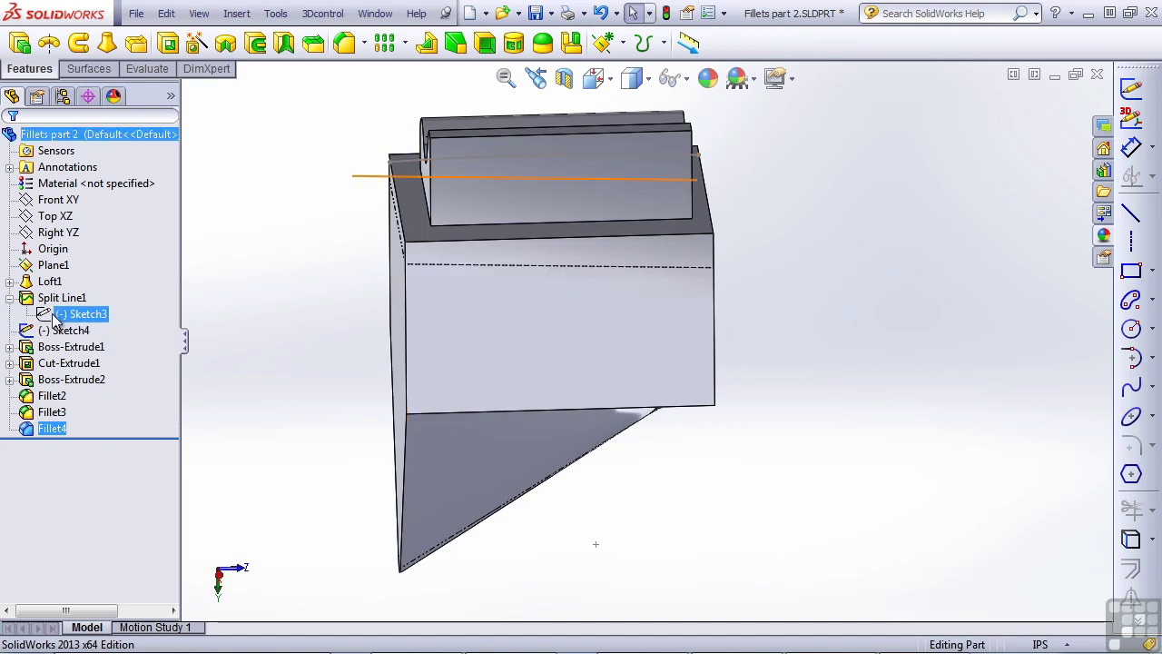
pyautogui.click(528, 238)
pyautogui.click(333, 294)
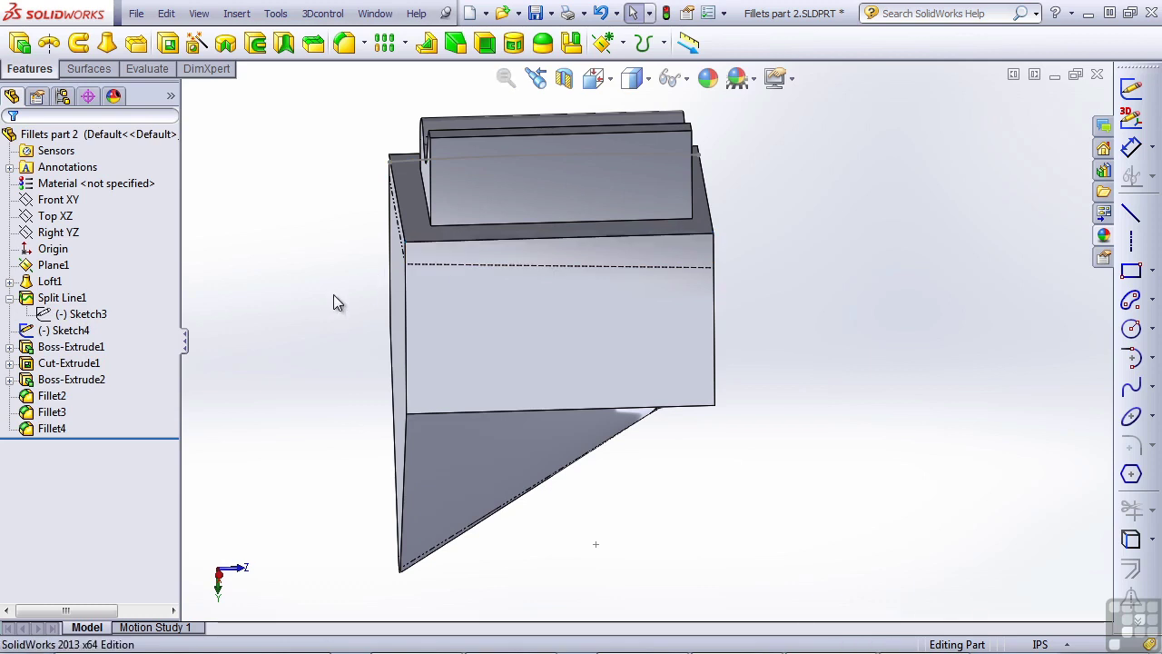
# Step: Create a 0.4 in face fillet between the block's flat ledge and the narrow strip beside the split line, with Select through faces off
pyautogui.click(344, 45)
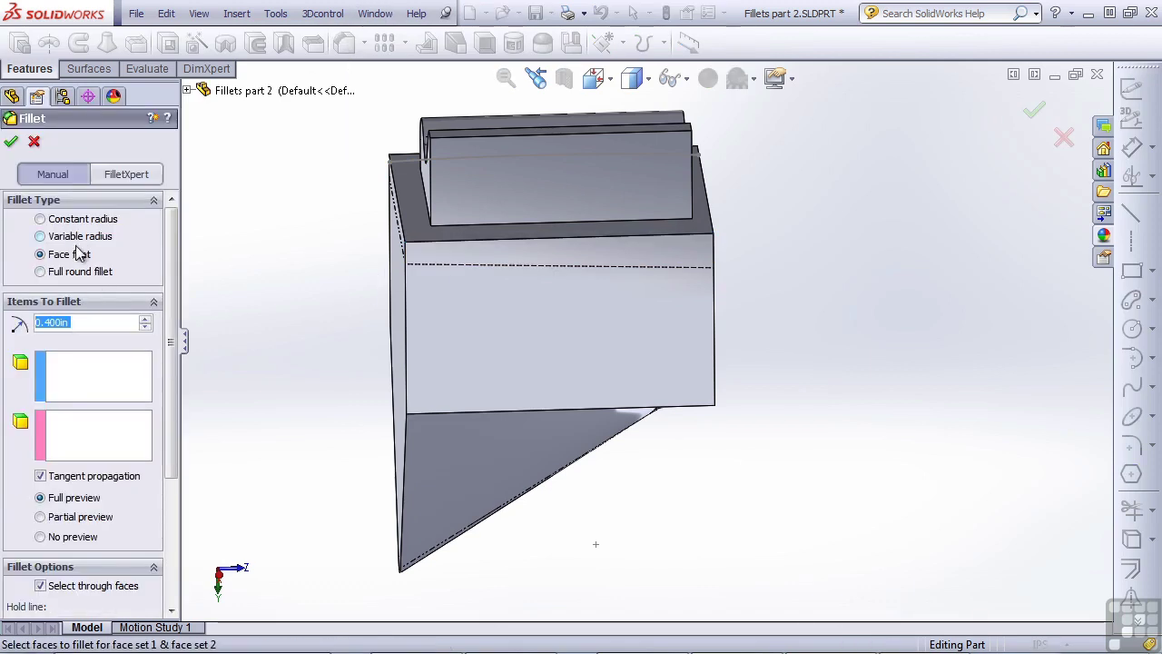
pyautogui.moveTo(490, 327); pyautogui.dragTo(566, 301, button='middle')
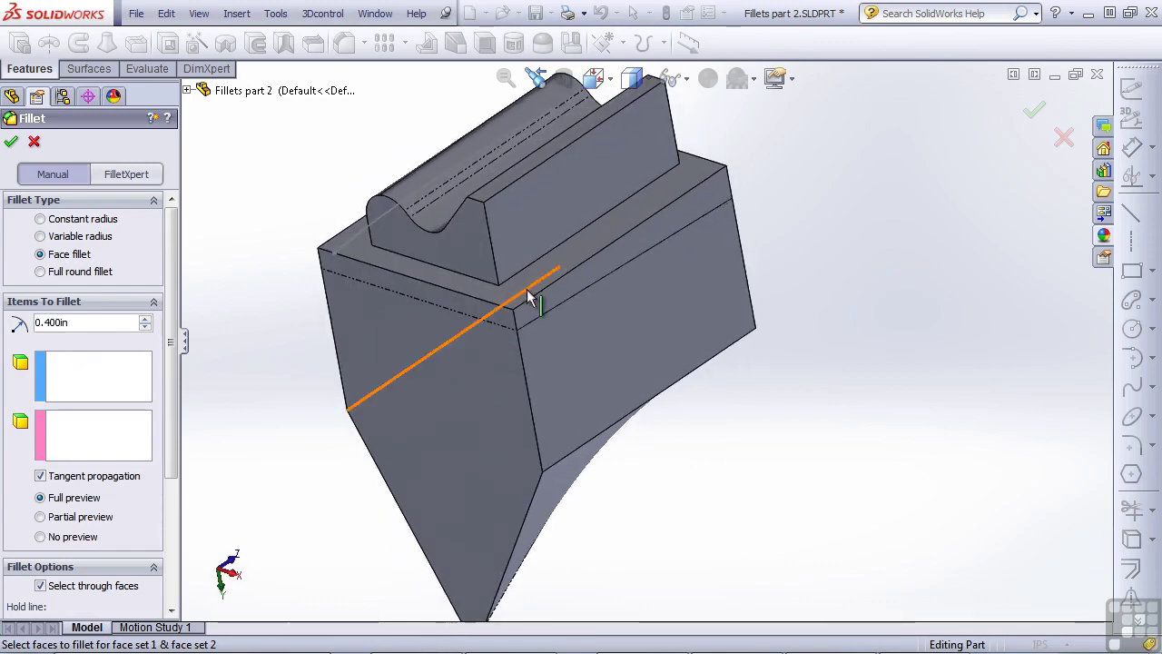
pyautogui.moveTo(174, 406); pyautogui.dragTo(164, 490)
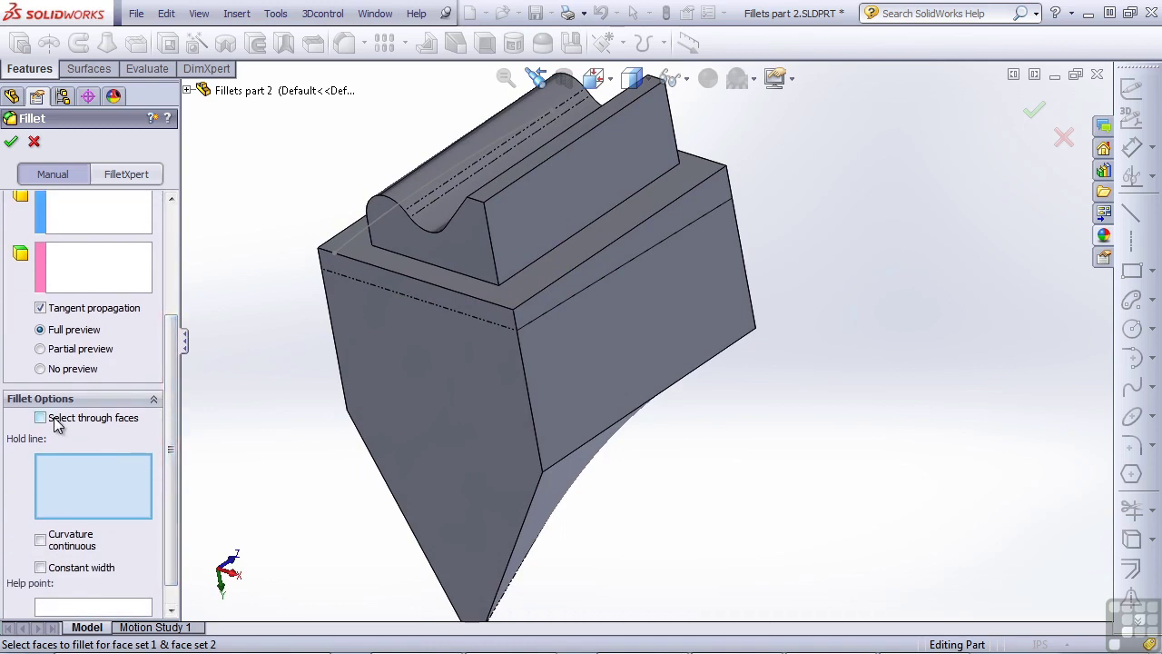
pyautogui.click(100, 225)
pyautogui.click(563, 281)
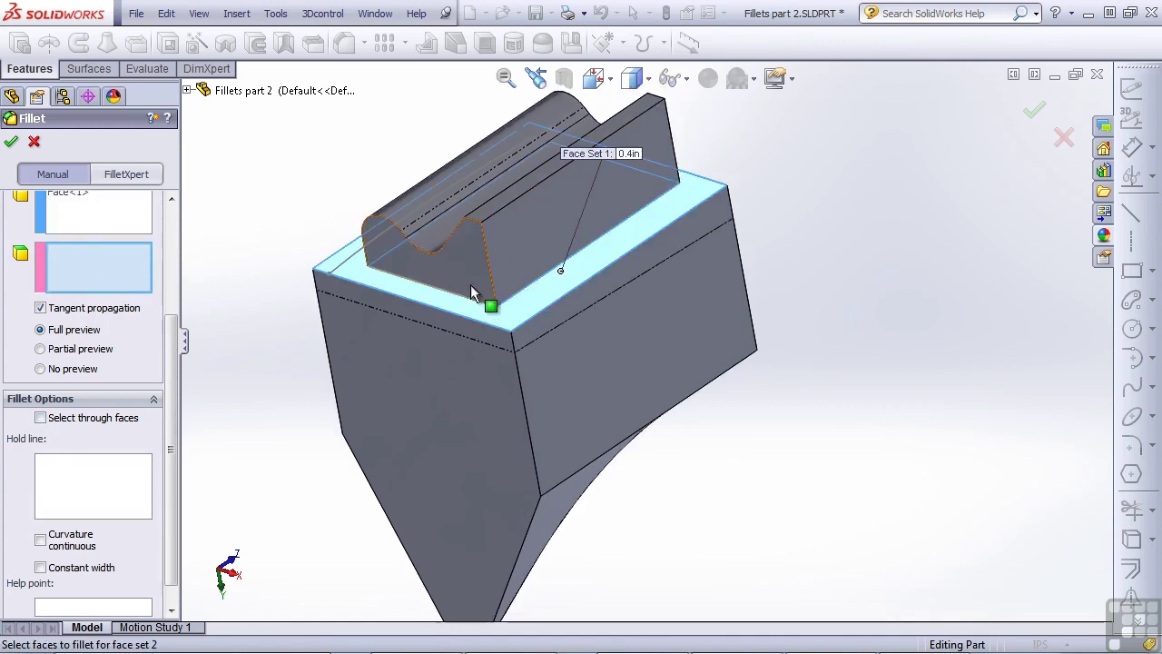
pyautogui.click(584, 311)
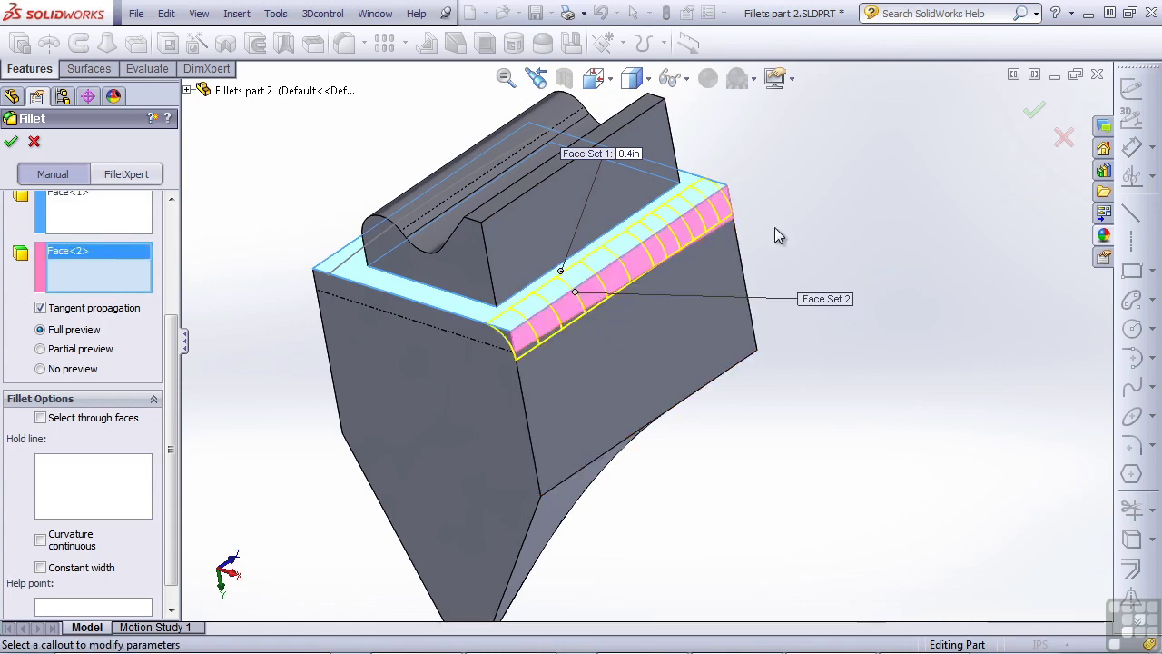
pyautogui.click(1044, 113)
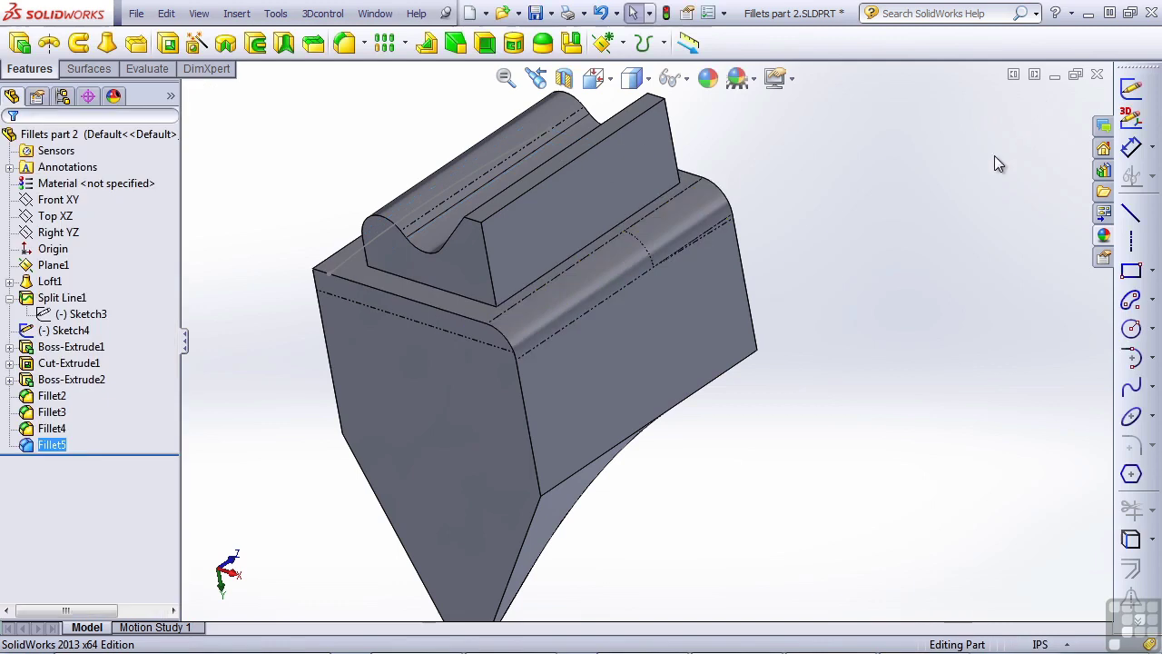
# Step: Edit the face fillet along the block's ledge to use the split line edge as its hold line
pyautogui.moveTo(672, 300); pyautogui.dragTo(779, 242, button='middle')
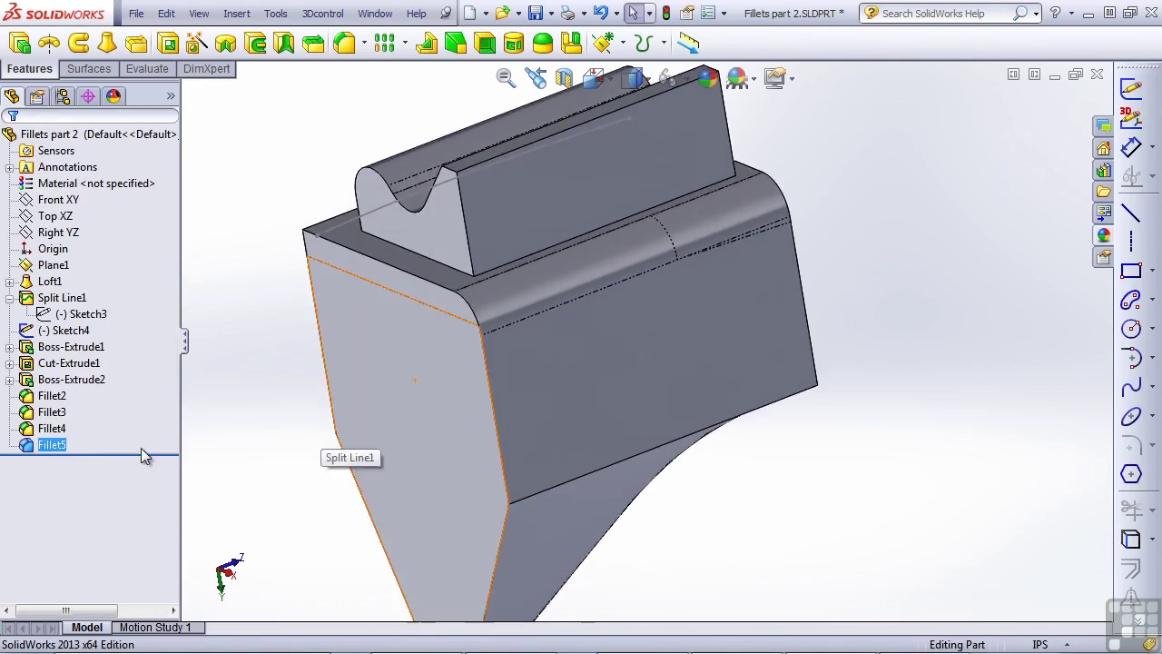
pyautogui.click(54, 445)
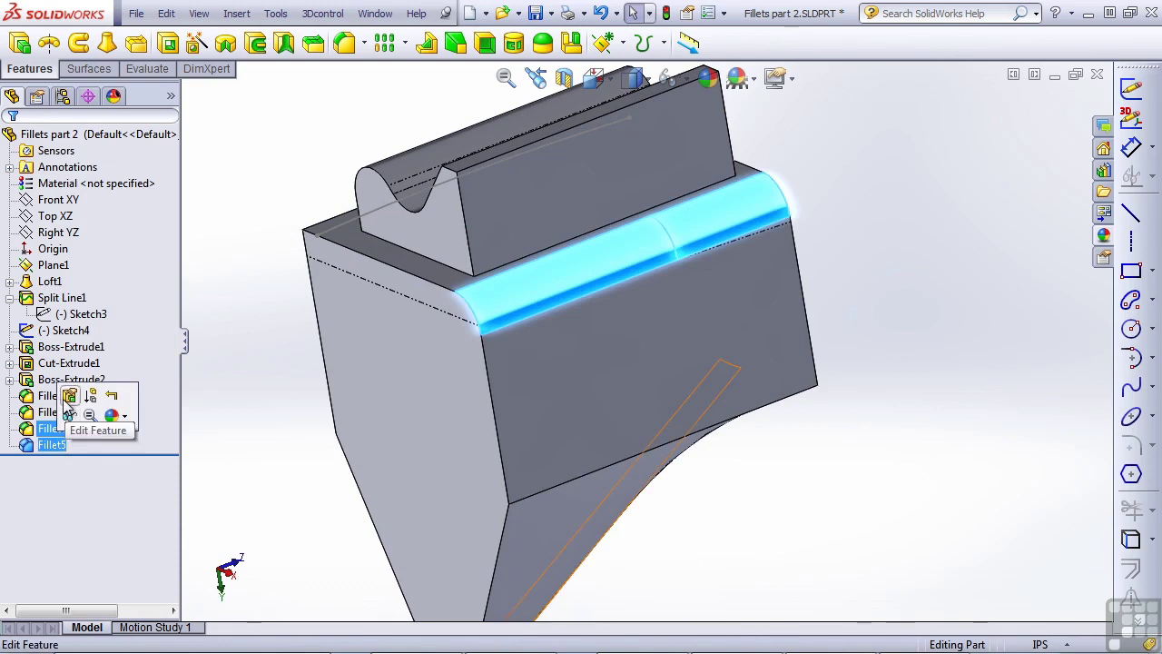
pyautogui.click(70, 399)
pyautogui.click(83, 439)
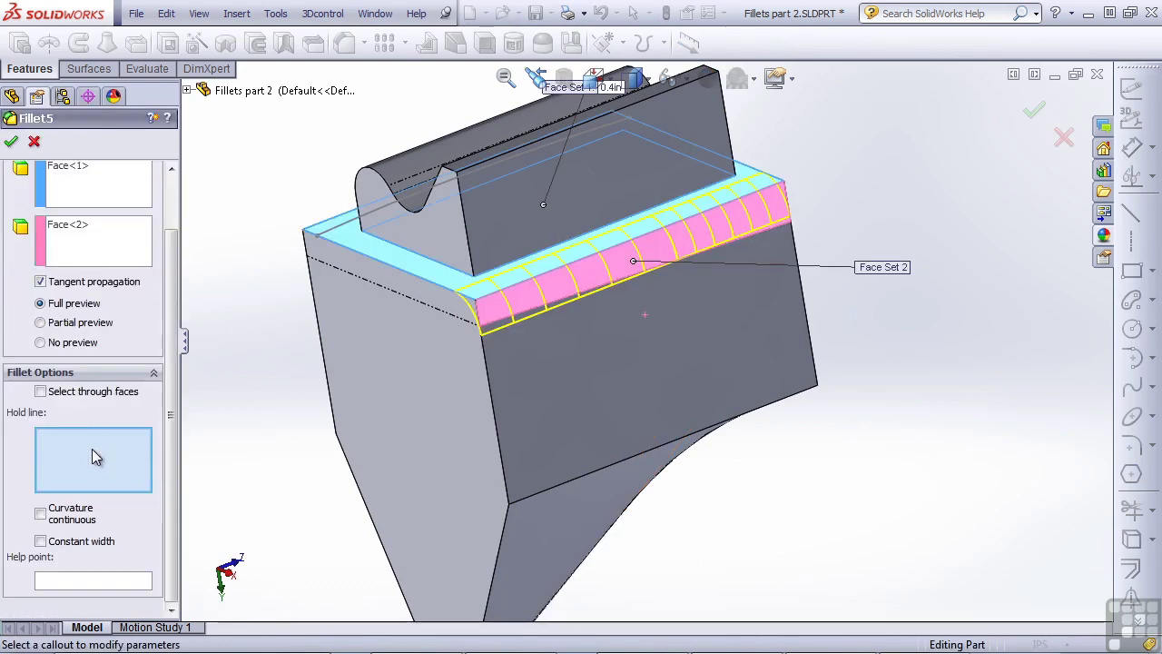
pyautogui.click(530, 315)
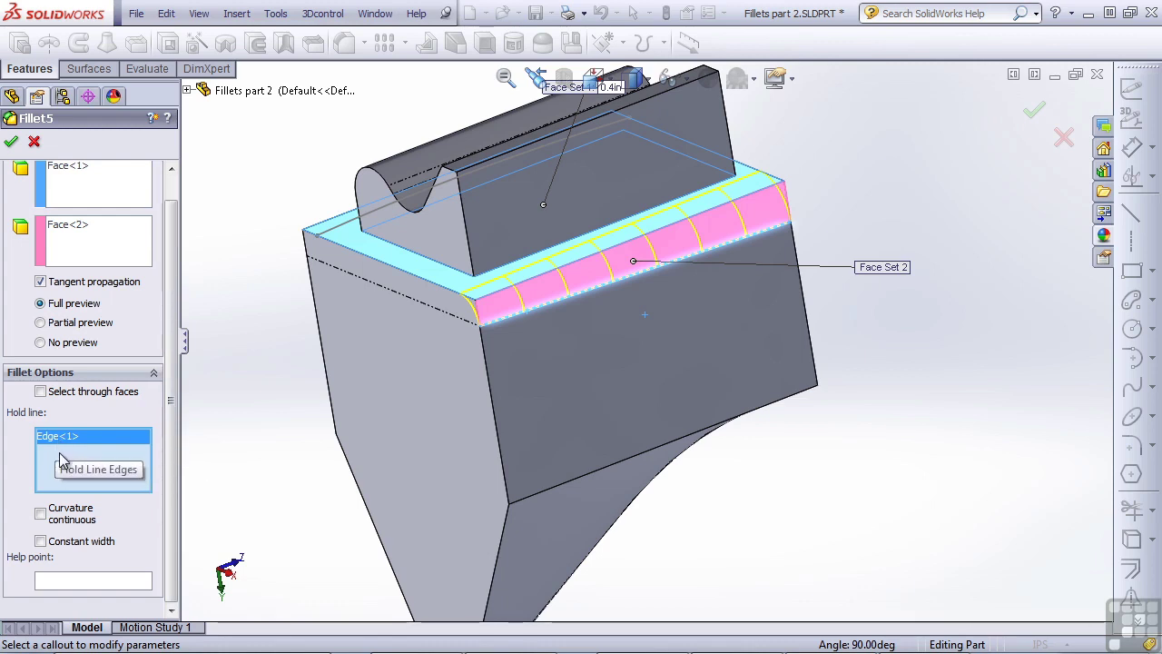
pyautogui.moveTo(557, 342); pyautogui.dragTo(614, 419, button='middle')
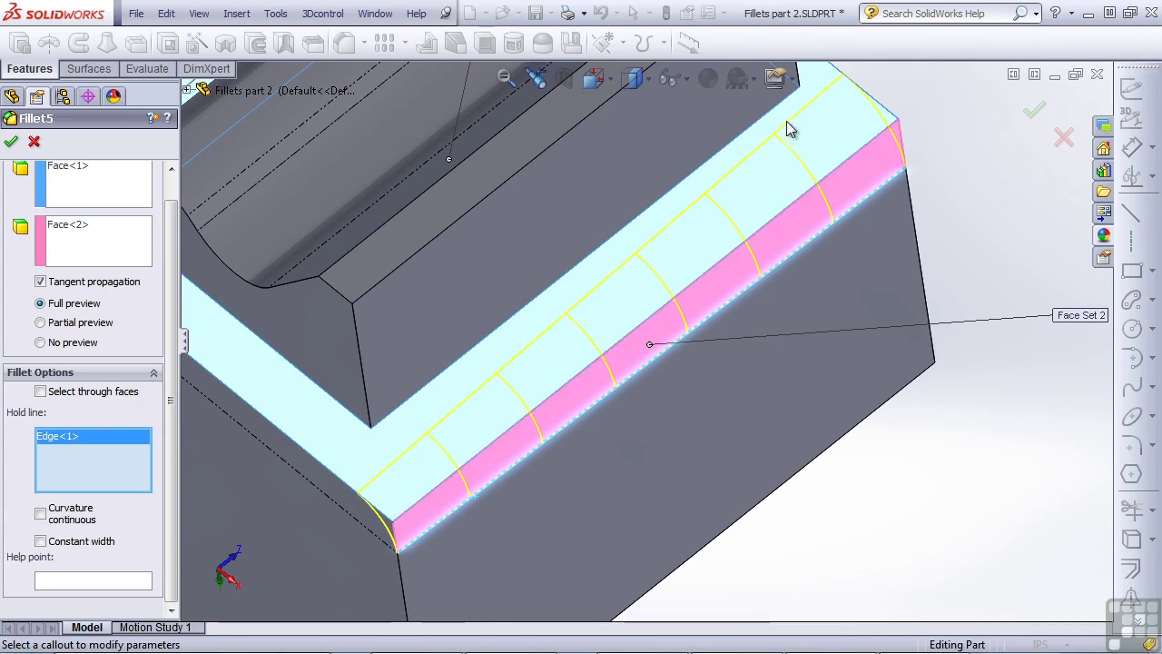
pyautogui.press('Left')
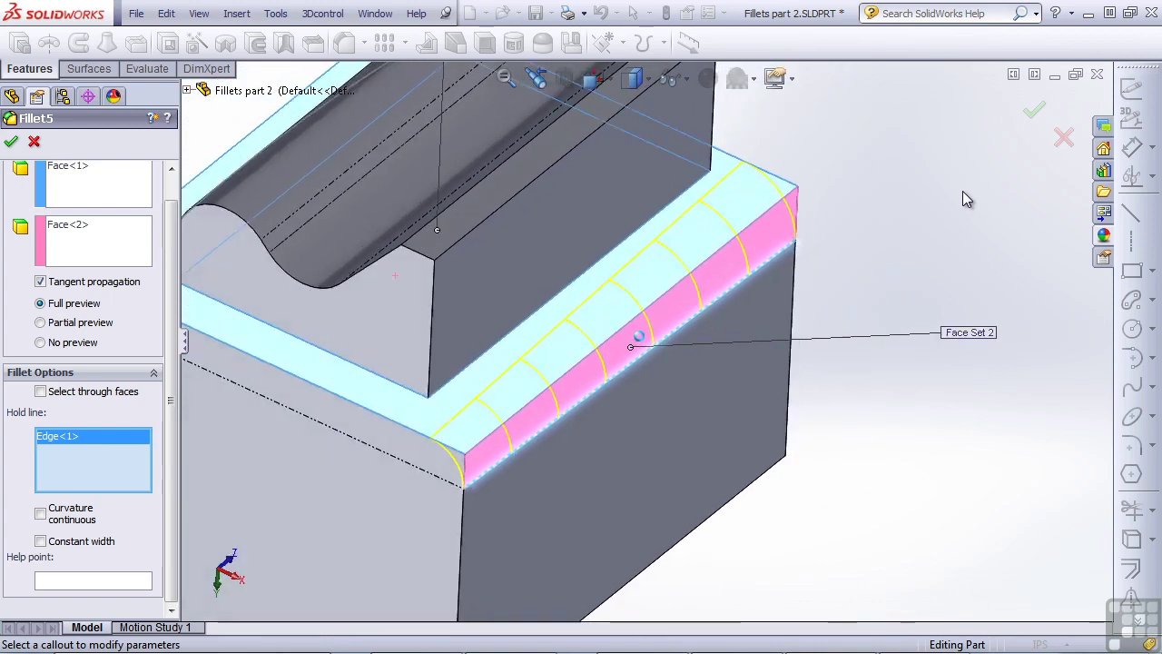
pyautogui.press('Down')
pyautogui.press('Down')
pyautogui.press('Down')
pyautogui.press('Down')
pyautogui.press('Down')
pyautogui.press('Down')
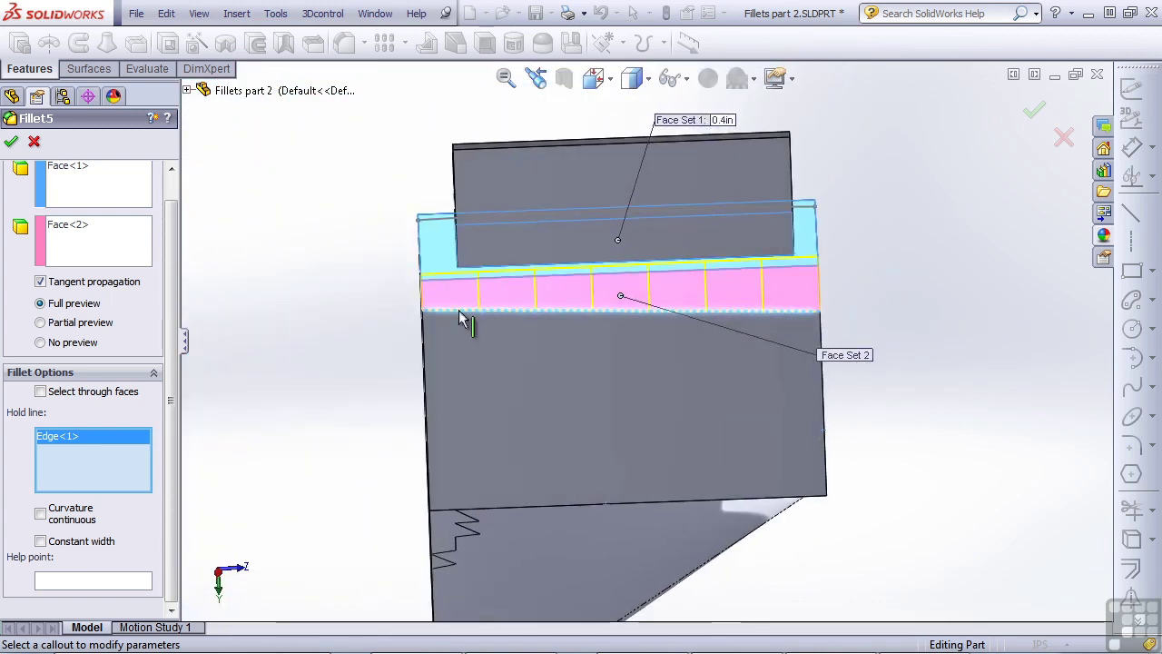
pyautogui.click(13, 142)
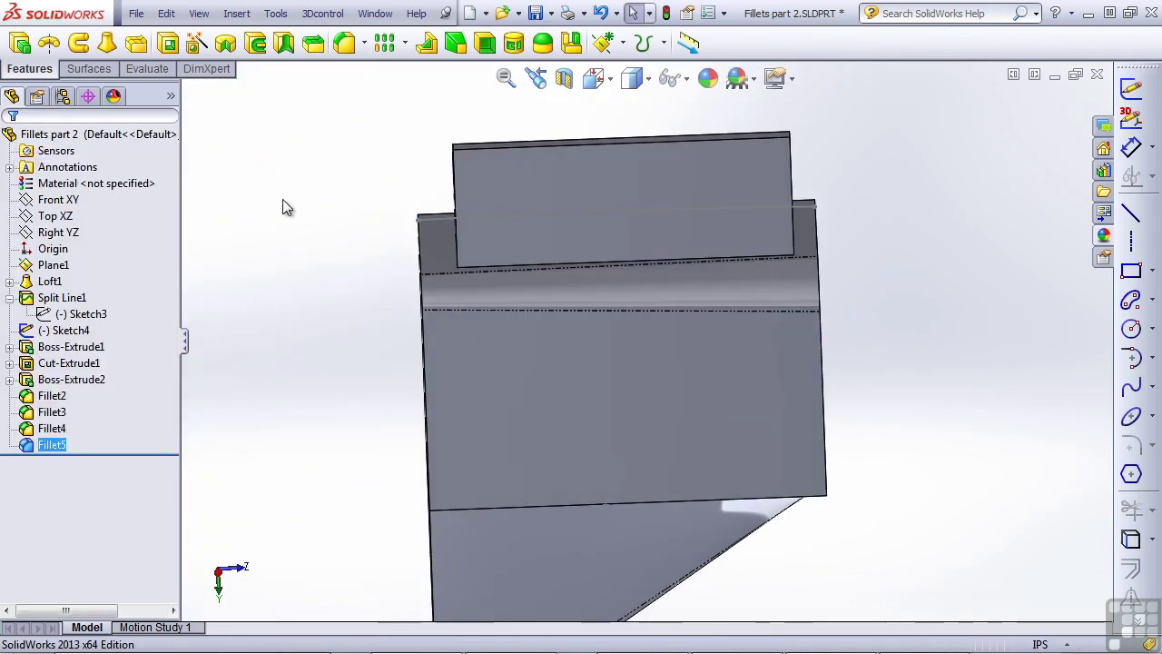
# Step: Examine the hold line fillet and the rounded ridge from the opposite side of the part
pyautogui.press('Up')
pyautogui.press('Up')
pyautogui.press('Up')
pyautogui.press('Up')
pyautogui.press('Up')
pyautogui.press('Up')
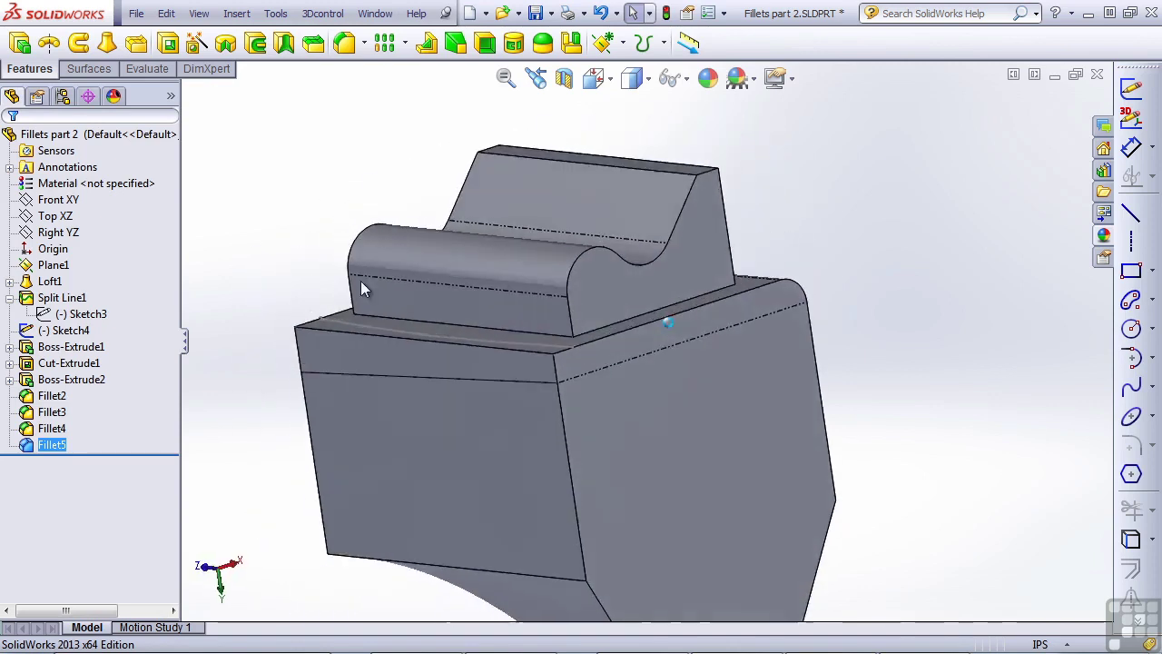
pyautogui.press('Up')
pyautogui.press('Up')
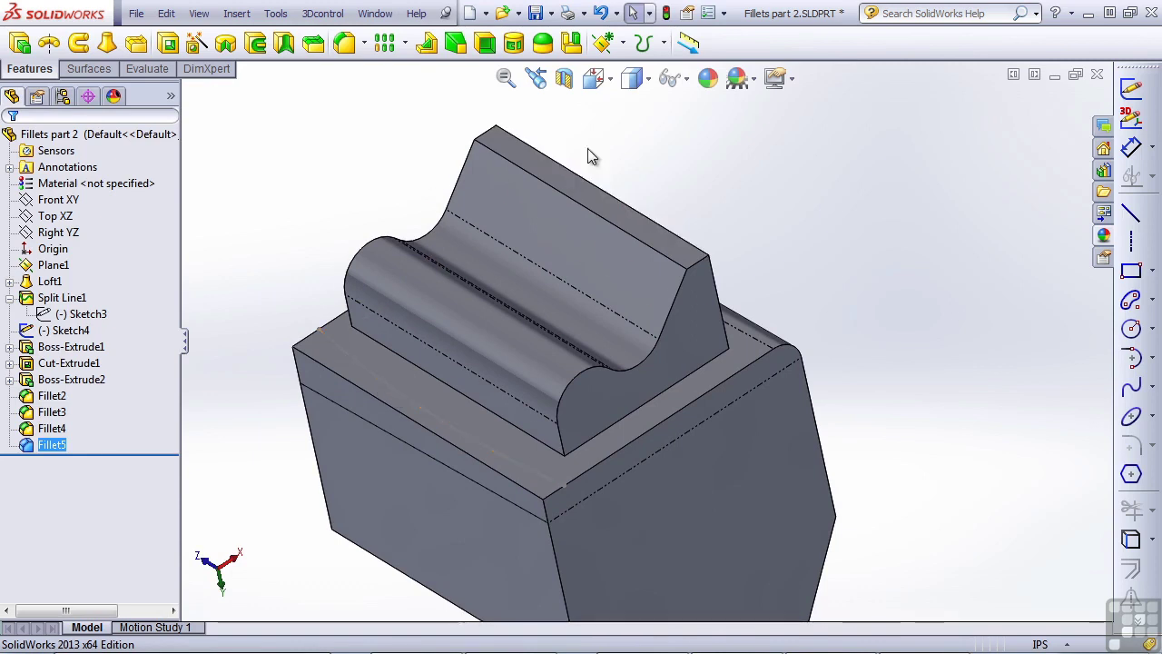
# Step: Create a Projection split line on the block's upper ledge face using the curved arc sketch Sketch4
pyautogui.click(666, 44)
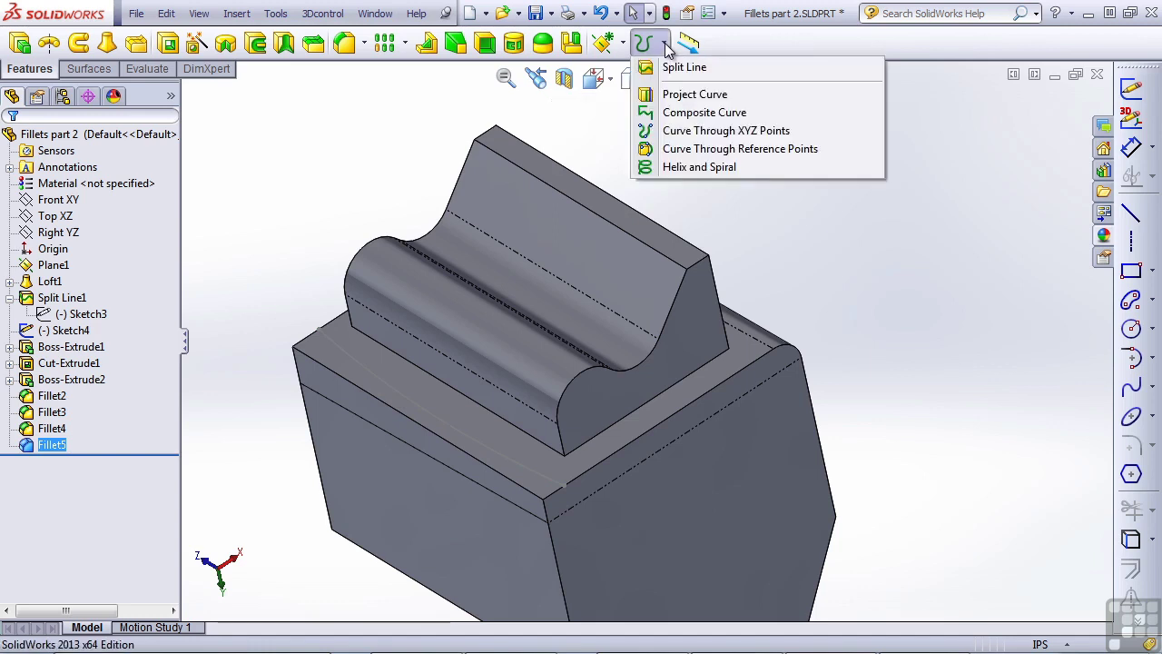
pyautogui.click(684, 68)
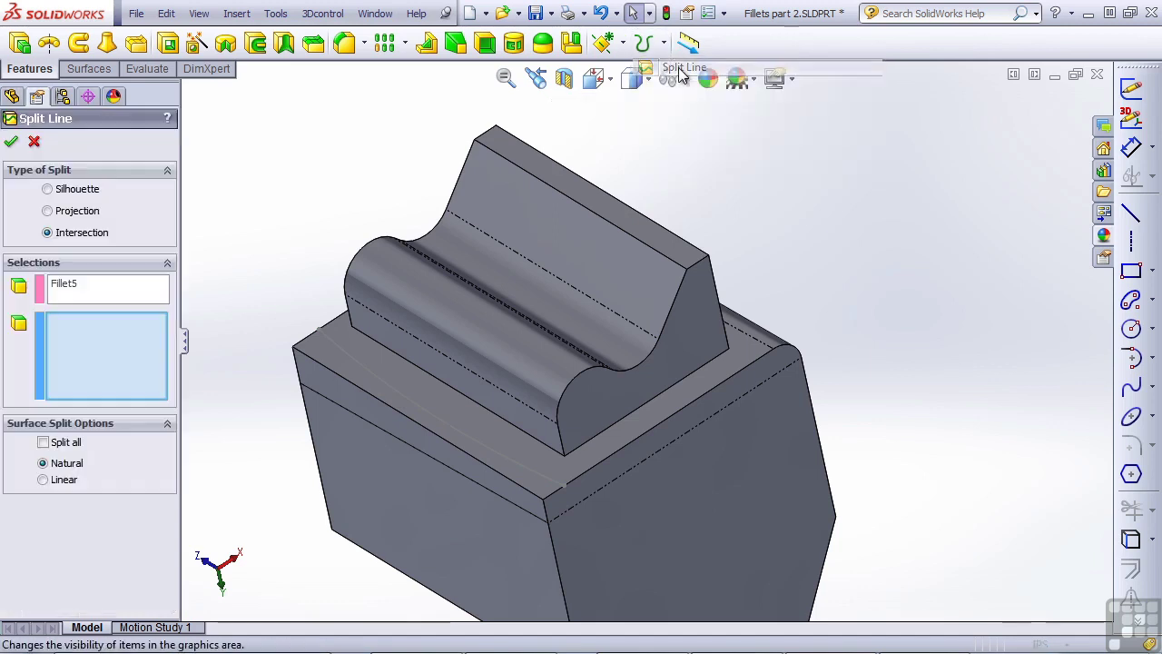
pyautogui.click(89, 292)
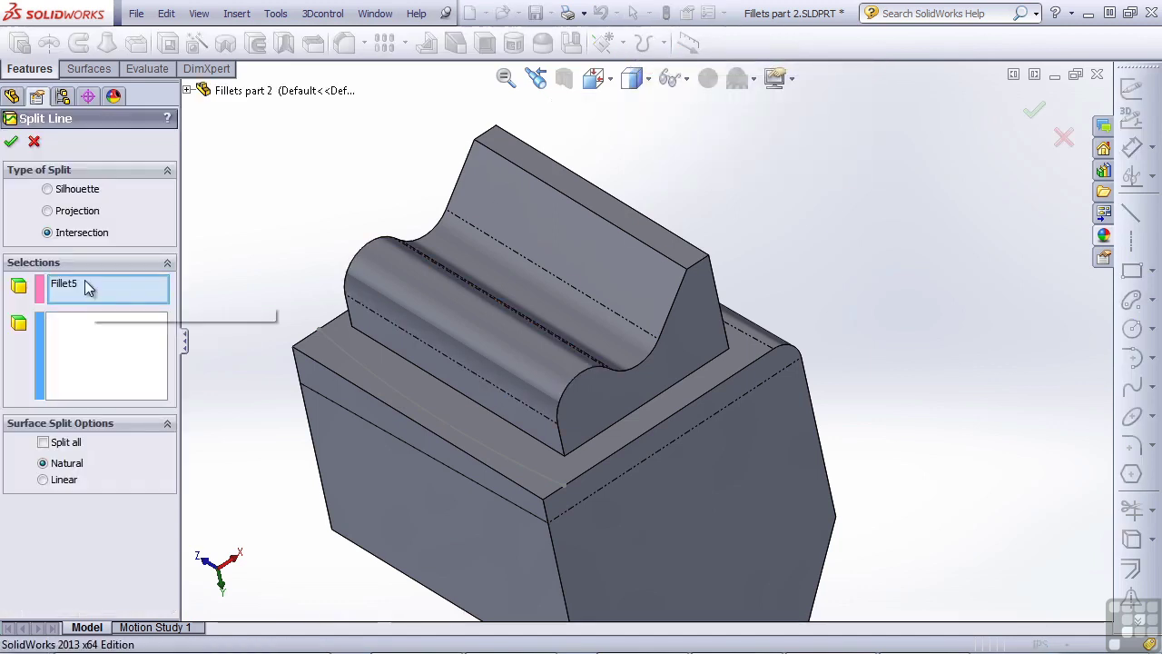
pyautogui.click(48, 211)
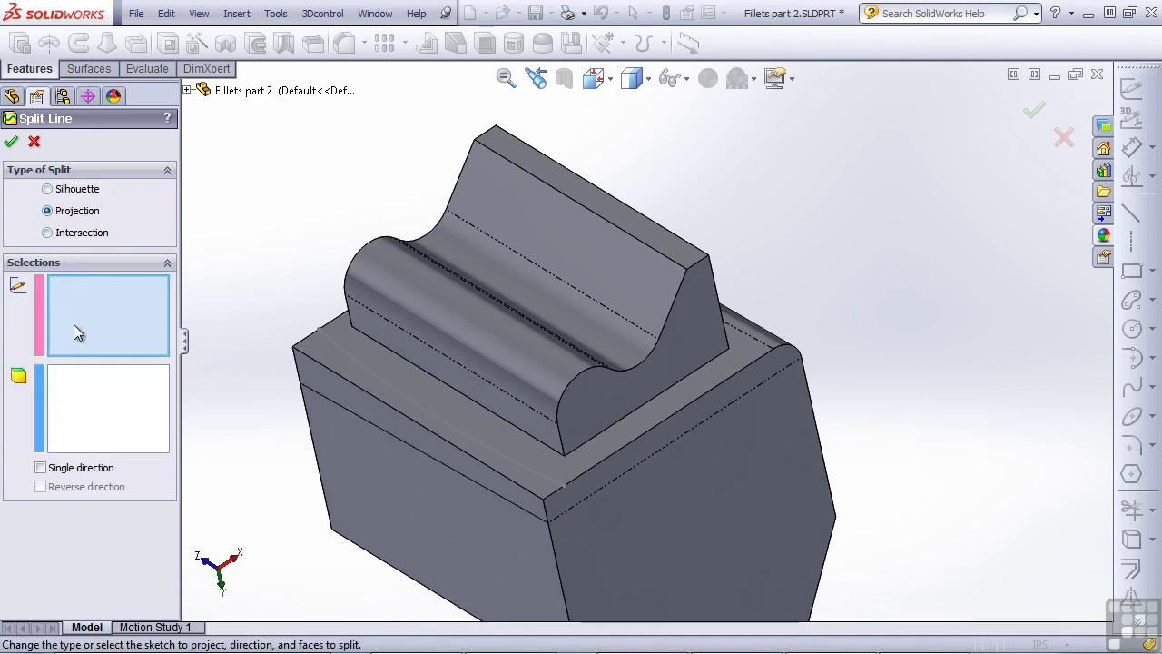
pyautogui.click(354, 366)
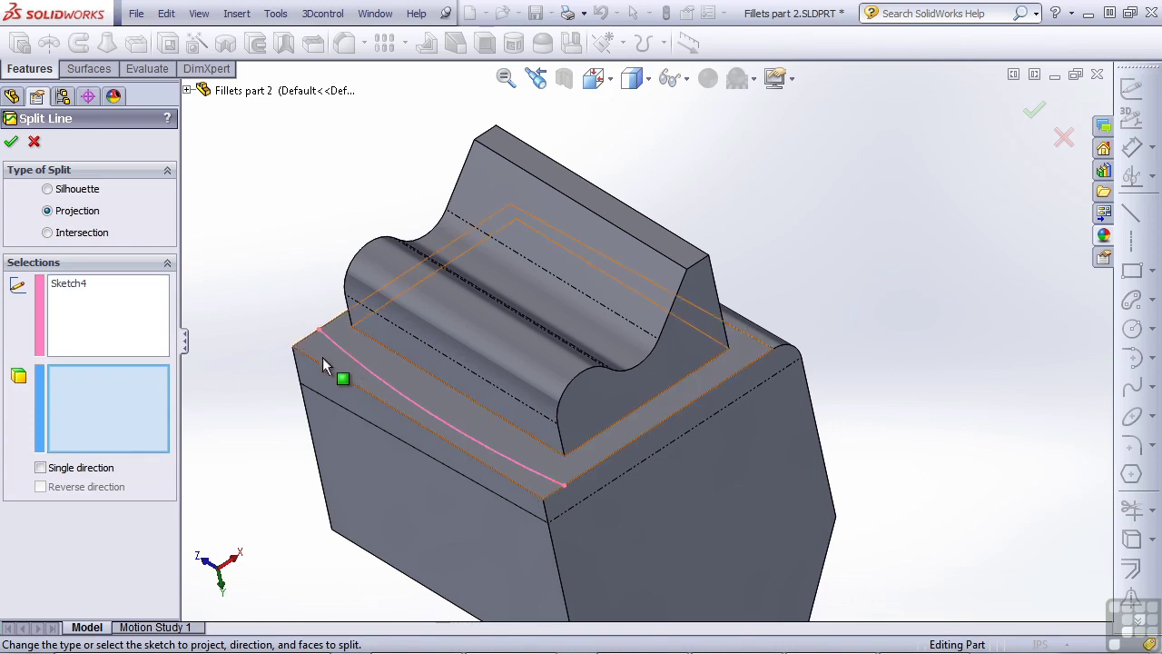
pyautogui.click(325, 358)
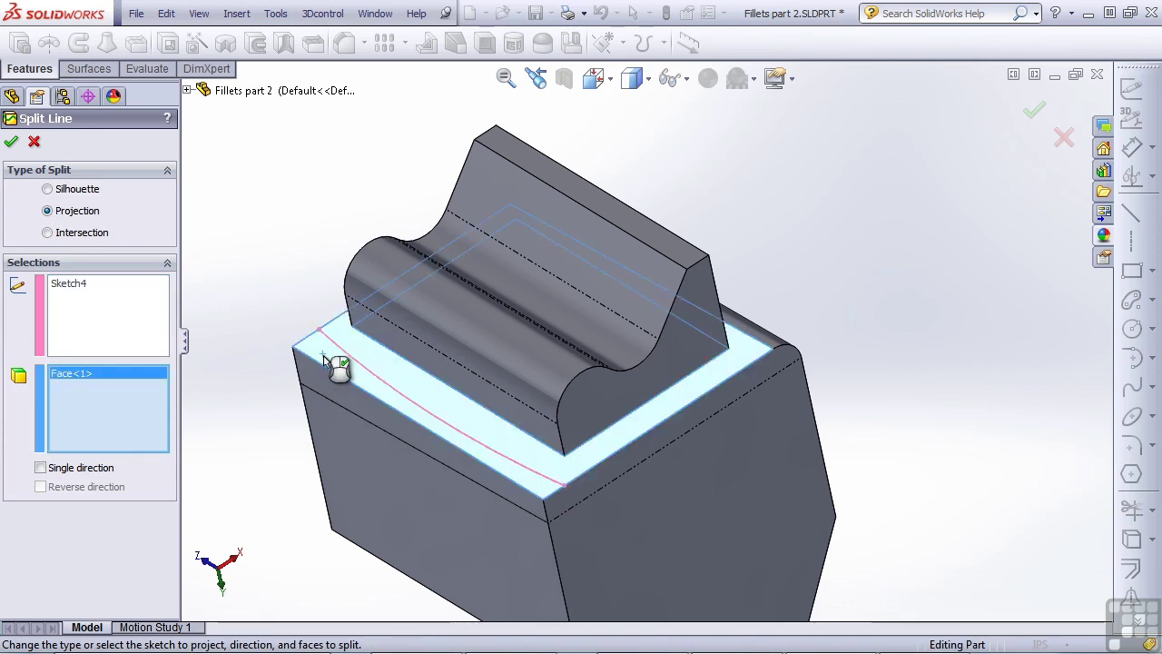
pyautogui.rightClick(325, 359)
# Step: Create a face fillet between the curved ledge strip and the narrow side face, using the side face's lower edge and the curved split line as hold lines
pyautogui.moveTo(261, 429); pyautogui.dragTo(459, 466, button='middle')
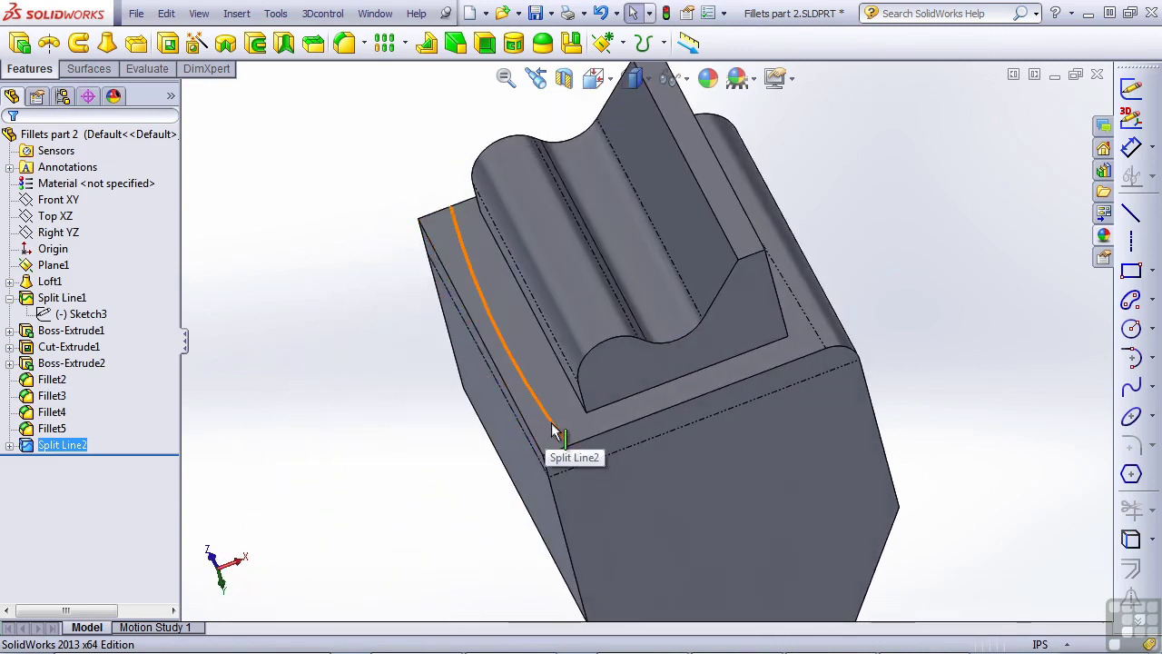
pyautogui.moveTo(336, 499); pyautogui.dragTo(284, 275, button='middle')
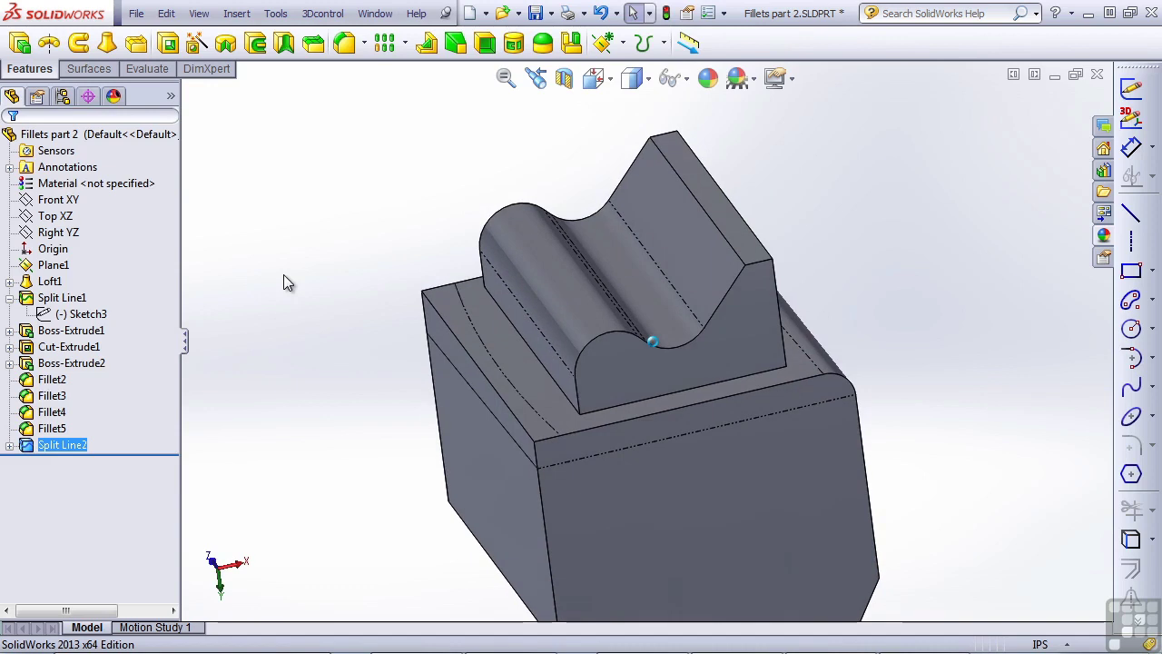
pyautogui.click(345, 46)
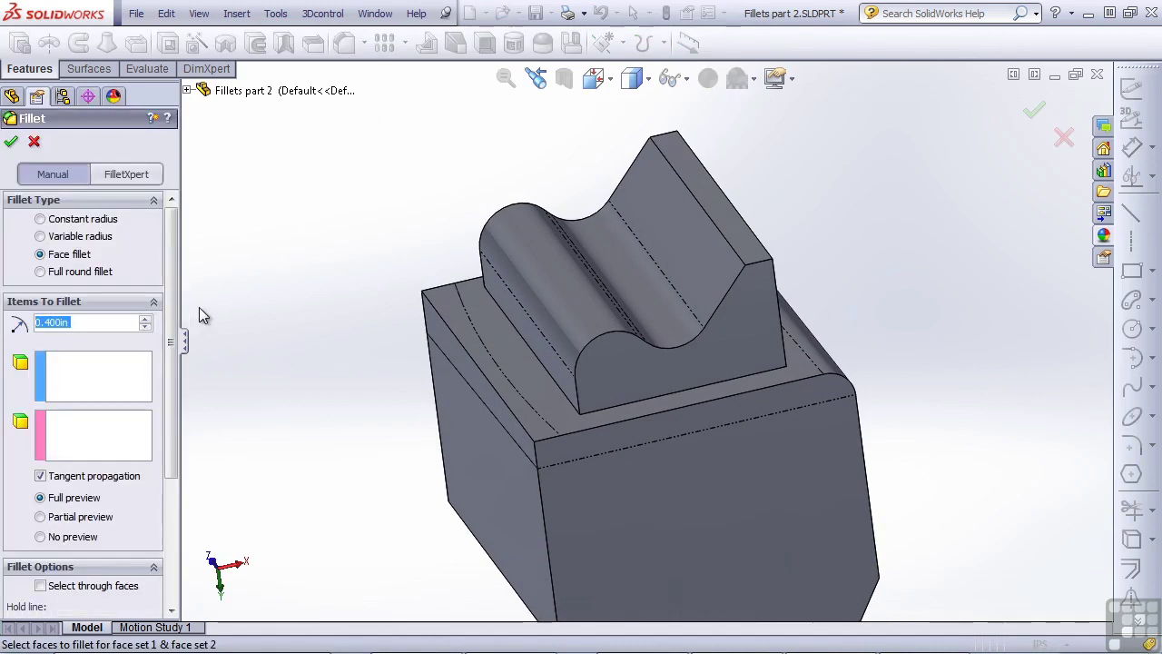
pyautogui.click(92, 379)
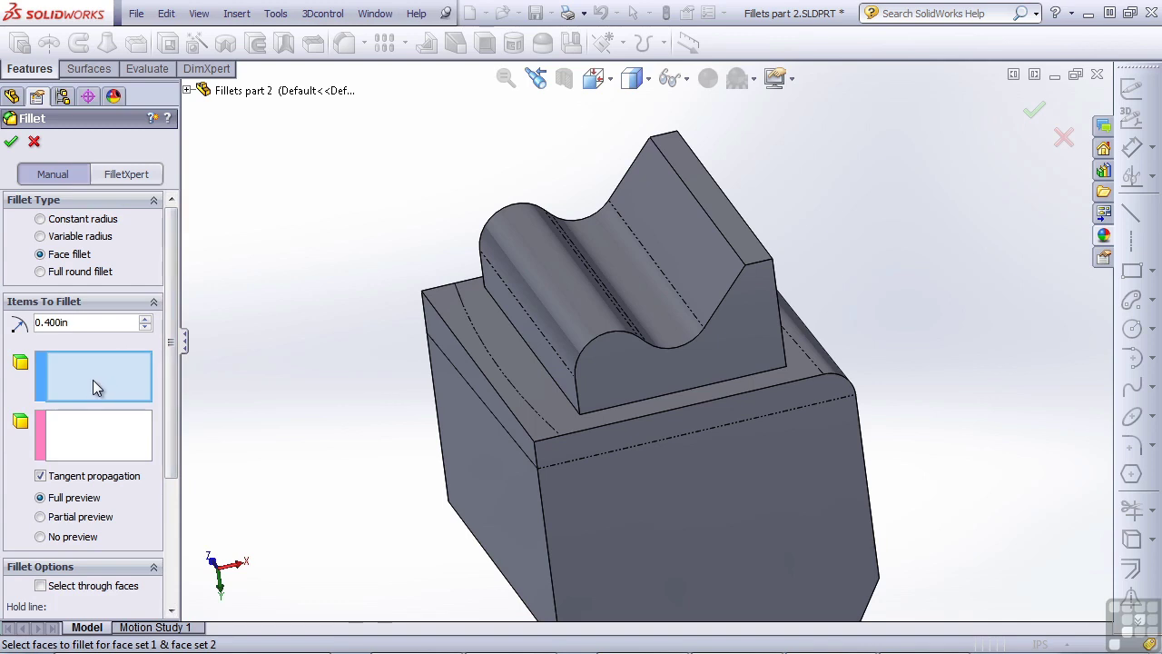
pyautogui.click(437, 300)
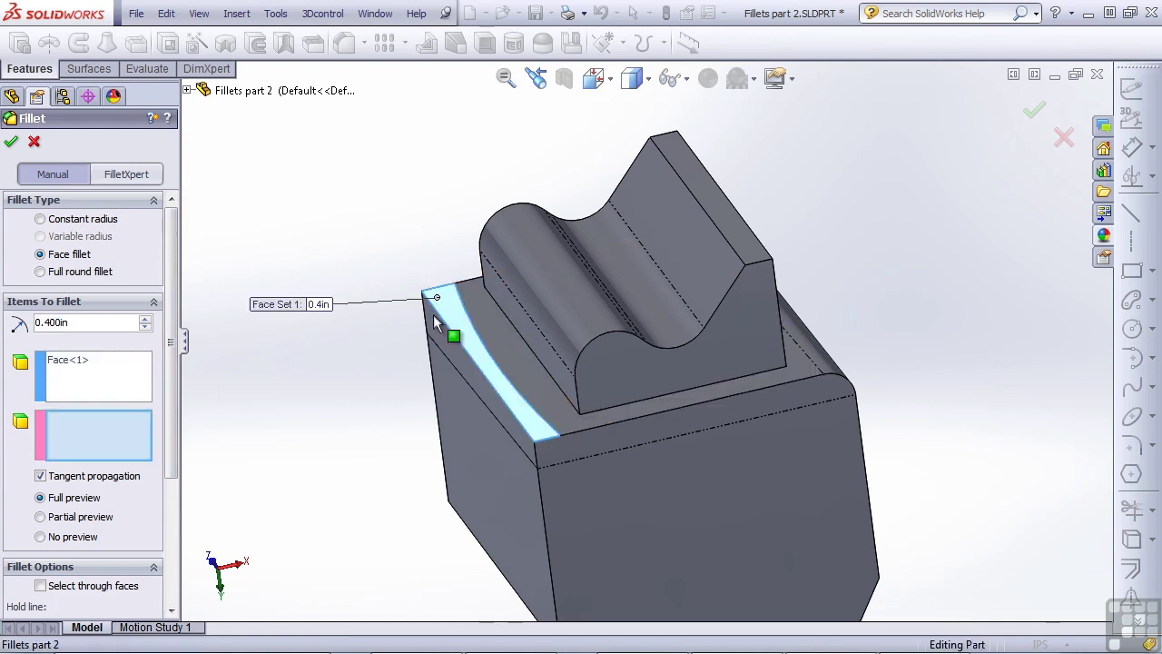
pyautogui.click(435, 340)
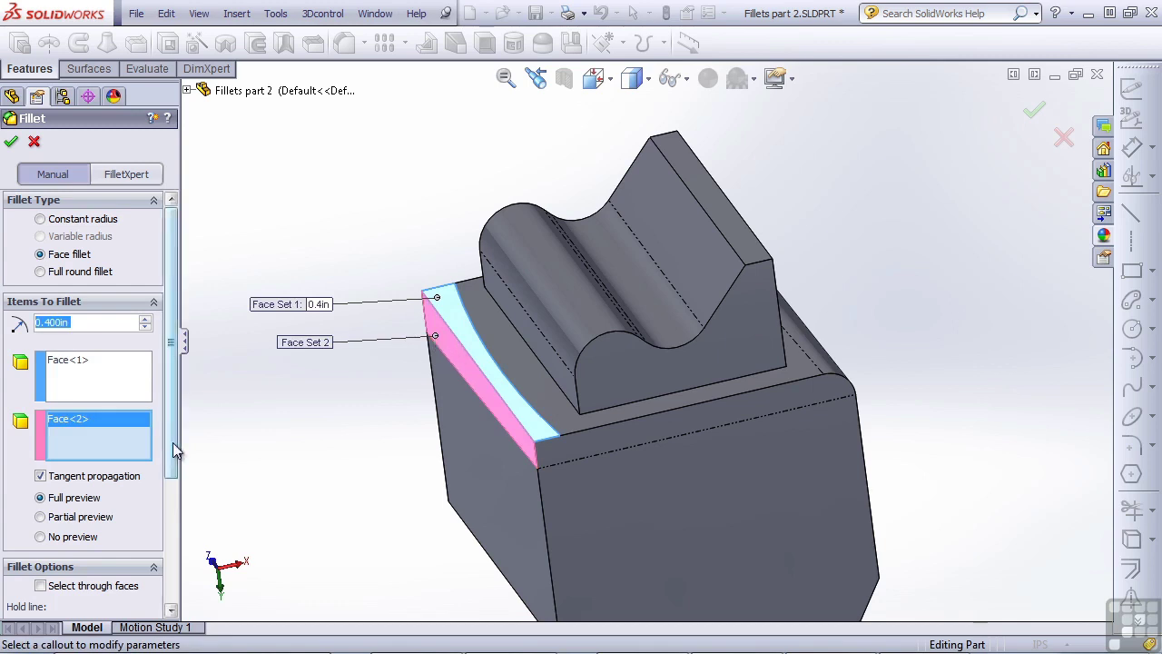
pyautogui.scroll(-5, 173, 442)
pyautogui.click(121, 495)
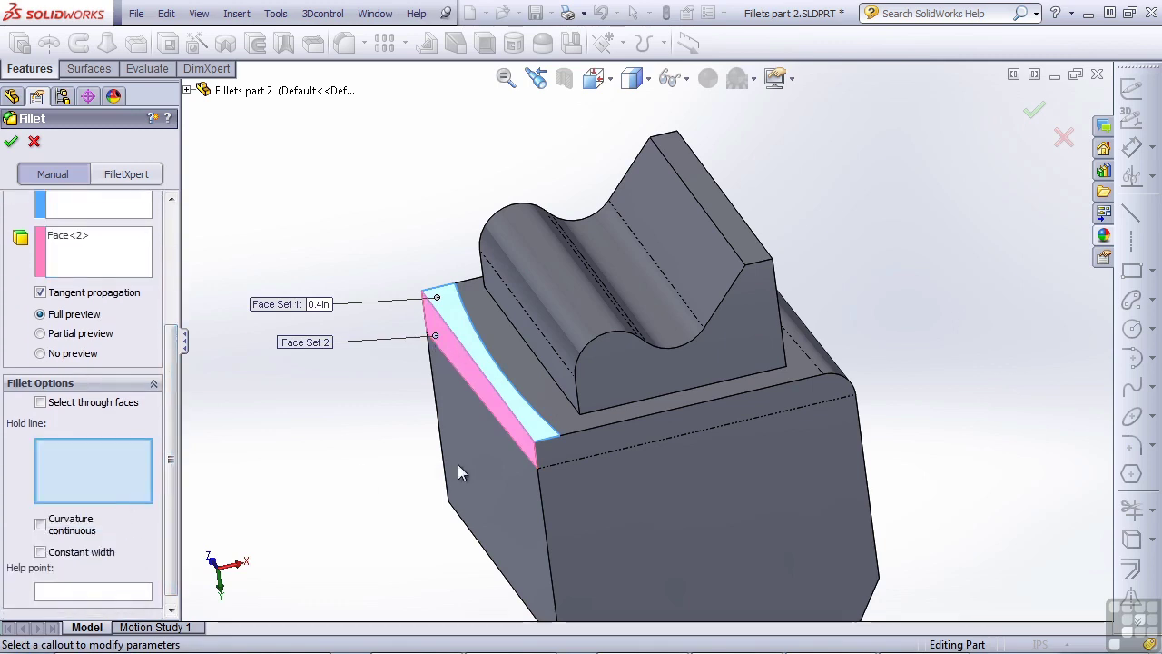
pyautogui.click(524, 452)
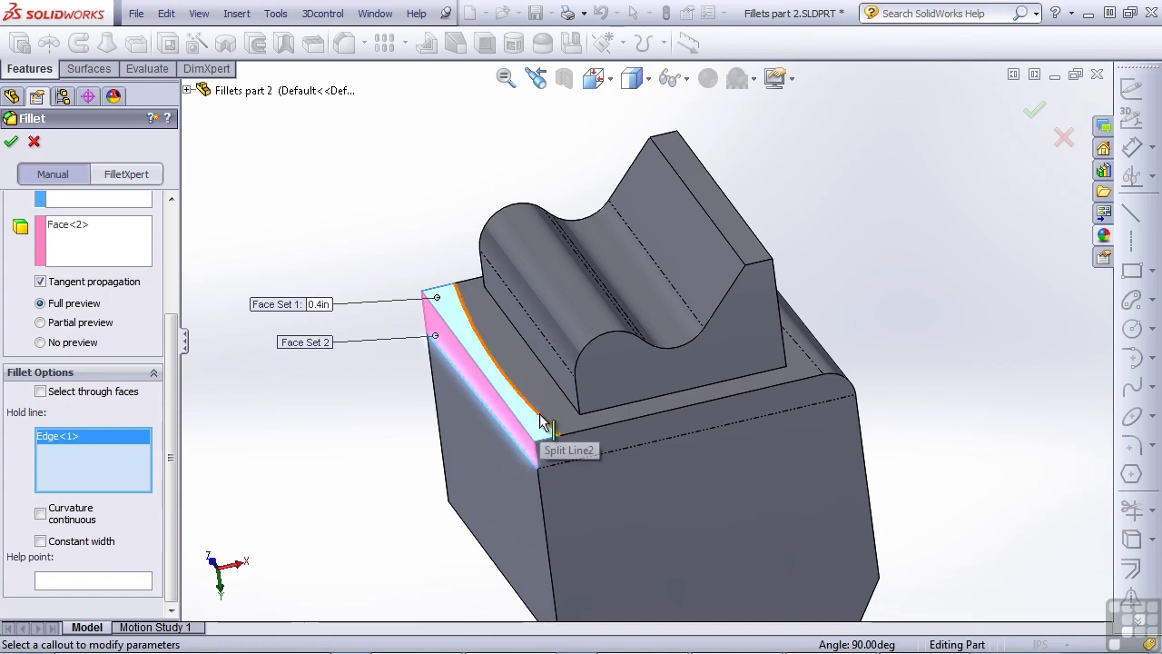
pyautogui.click(545, 423)
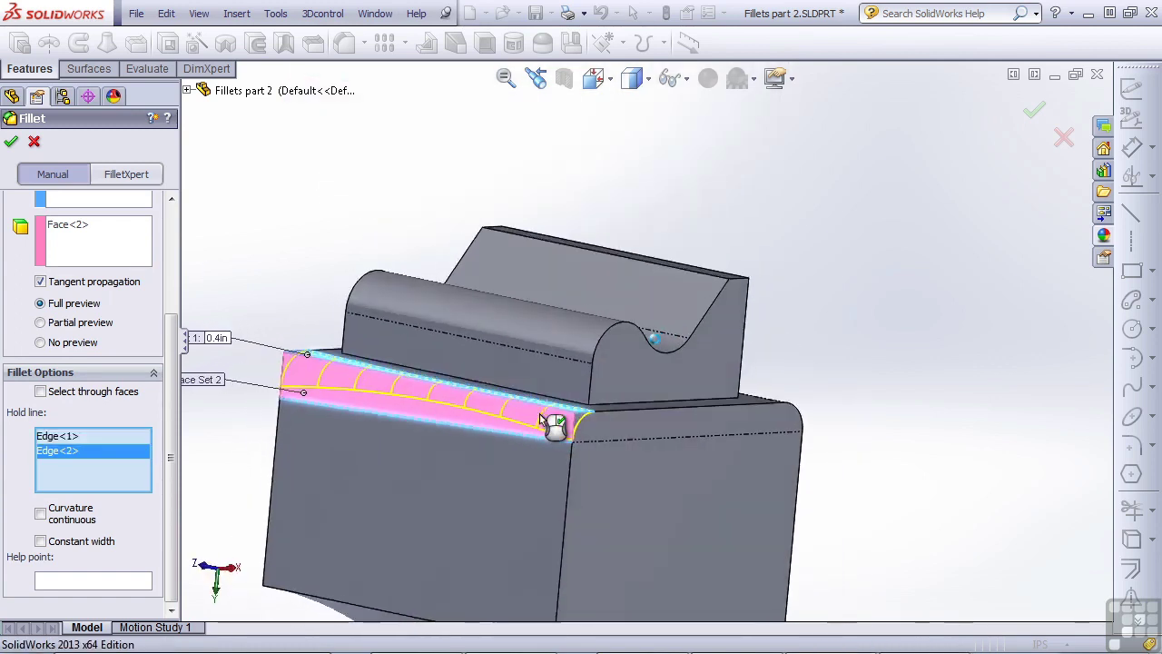
pyautogui.press('Return')
# Step: Edit the new face fillet and try to rebuild it with only one hold line edge, Edge<2>, after removing Edge<1>
pyautogui.moveTo(484, 430); pyautogui.dragTo(518, 415, button='middle')
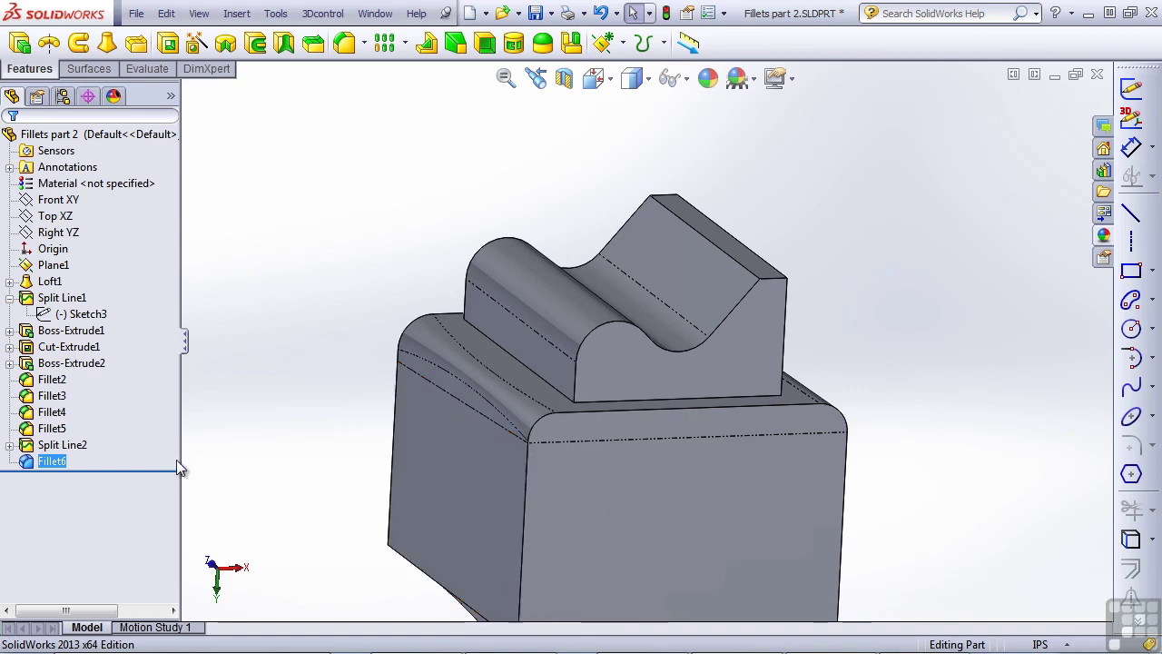
pyautogui.click(30, 463)
pyautogui.click(42, 415)
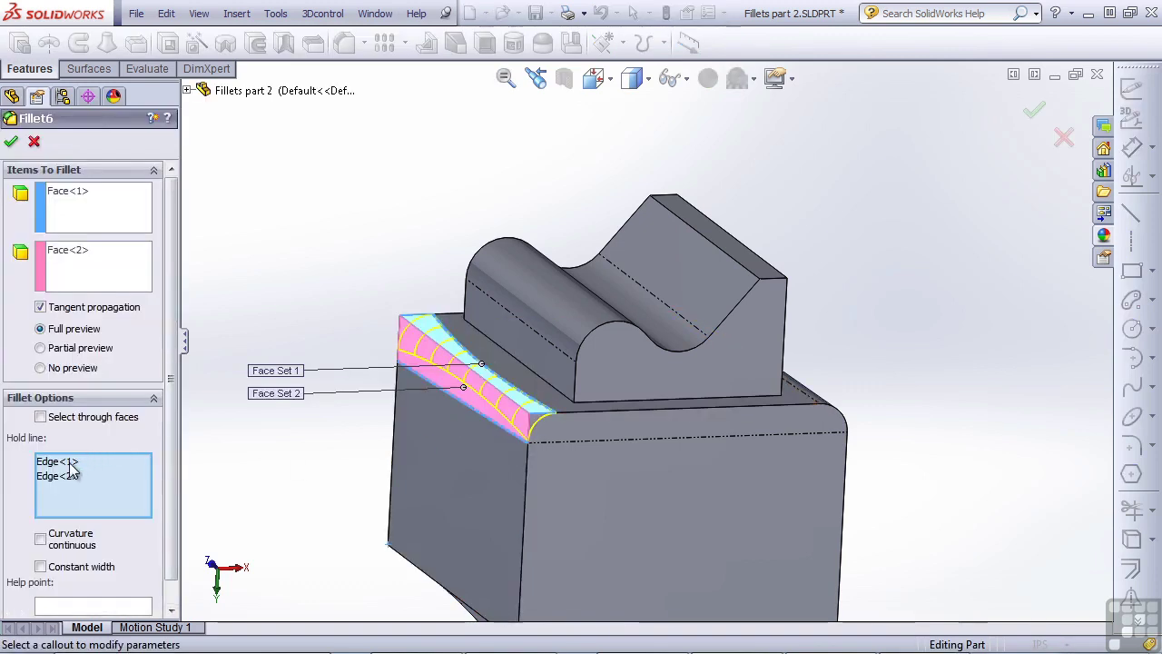
pyautogui.click(74, 462)
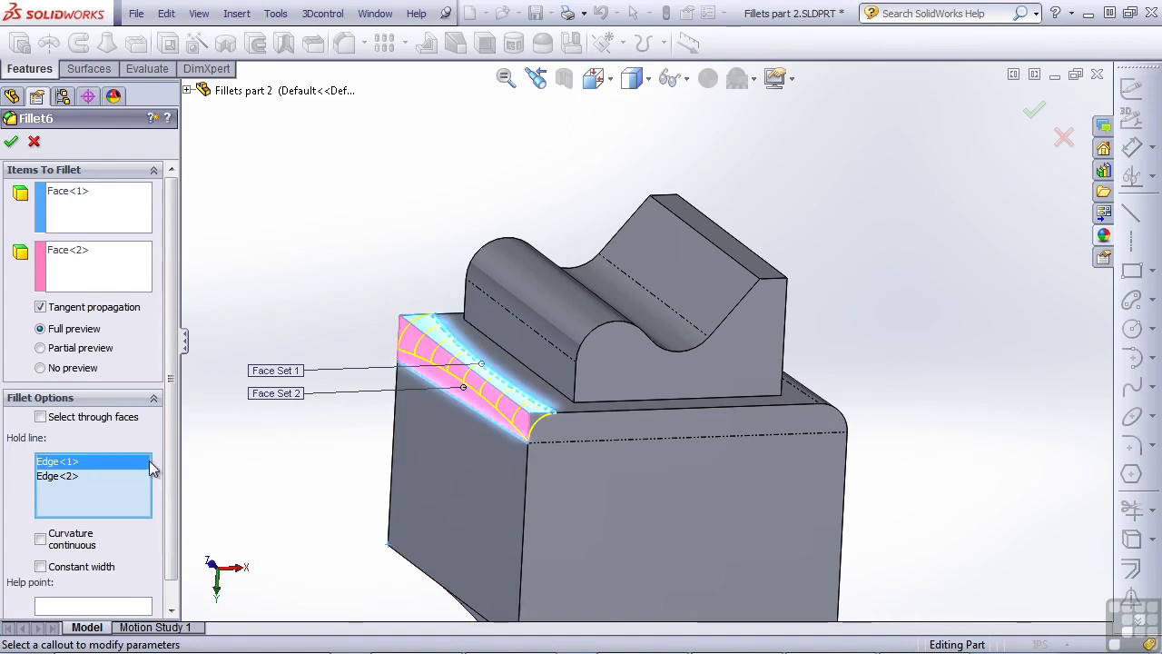
pyautogui.press('Delete')
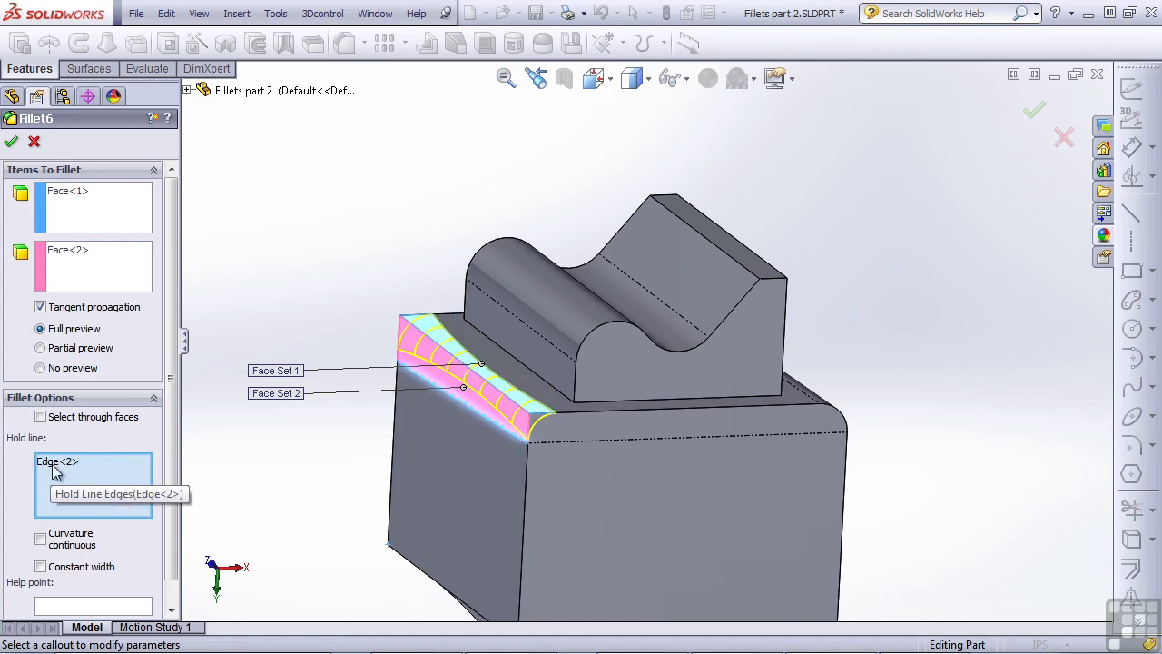
pyautogui.click(10, 141)
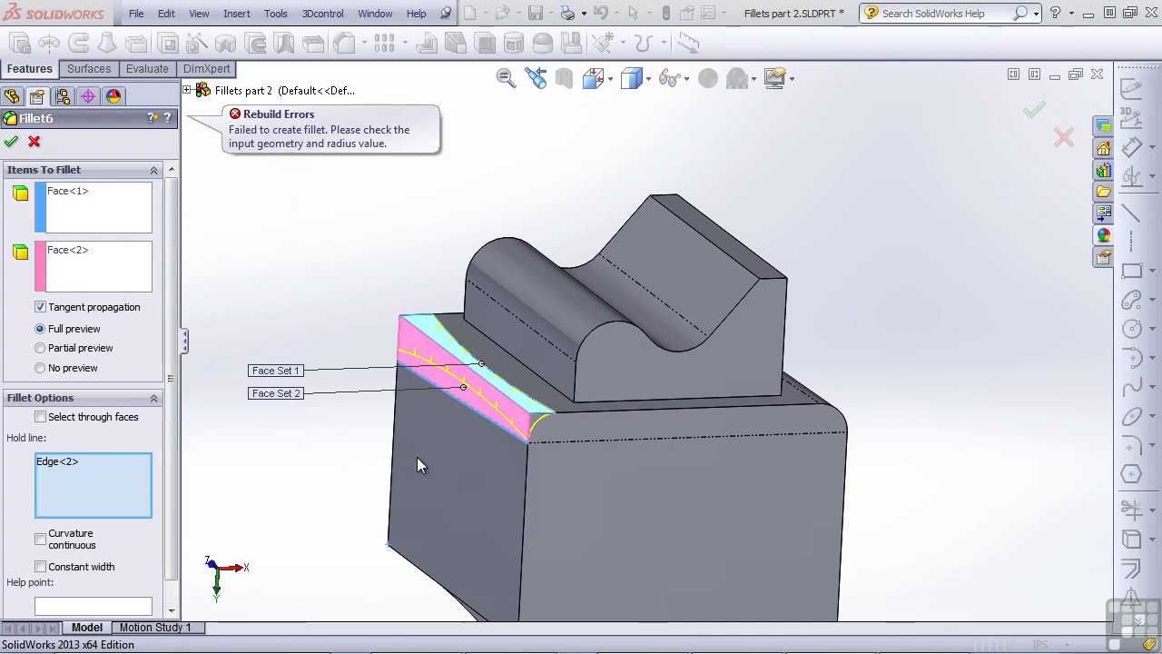
# Step: Enable Curvature continuous on the face fillet, specify hold line edges on both sides, and inspect the rebuilt fillet
pyautogui.scroll(-5, 566, 412)
pyautogui.scroll(-5, 513, 449)
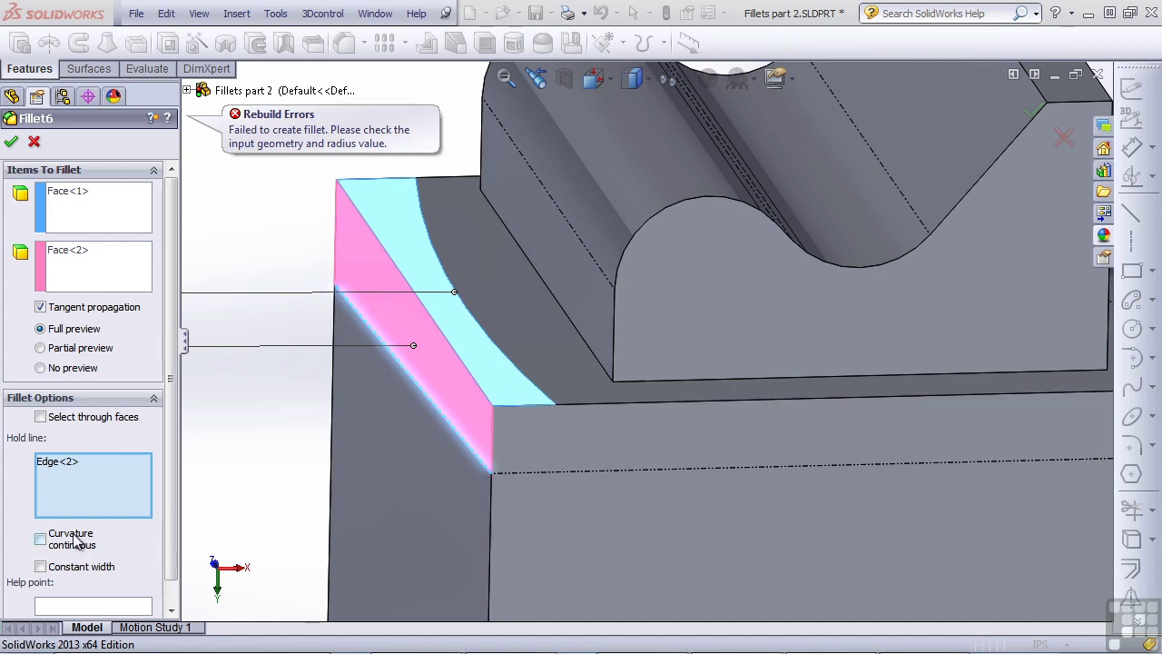
pyautogui.click(41, 540)
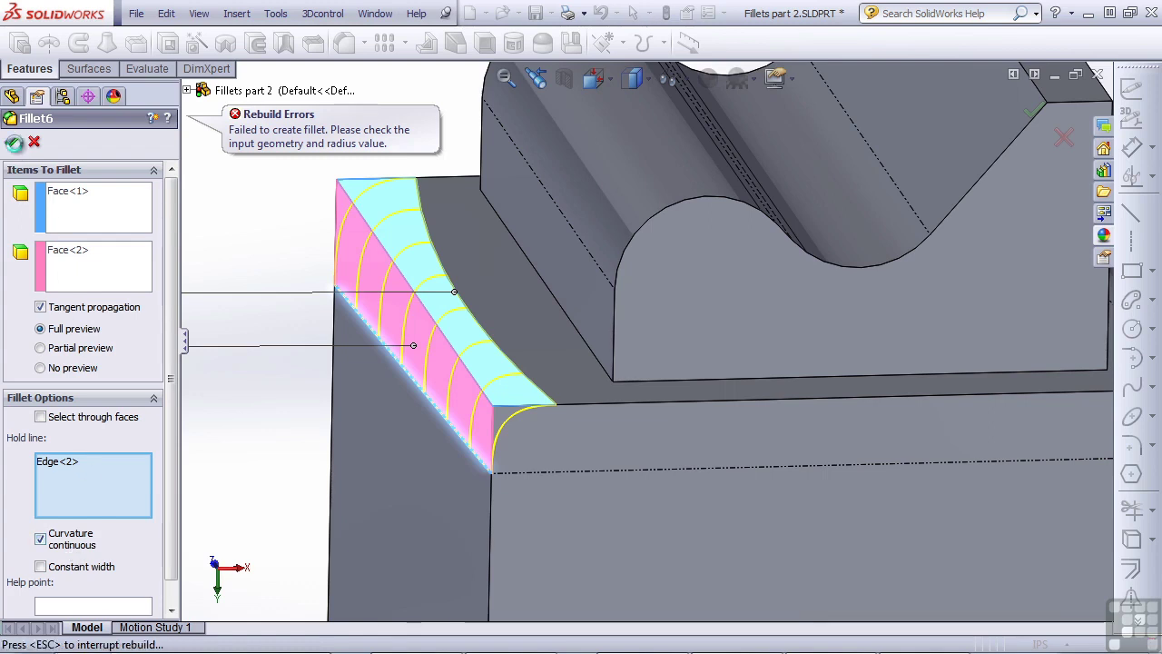
pyautogui.click(11, 144)
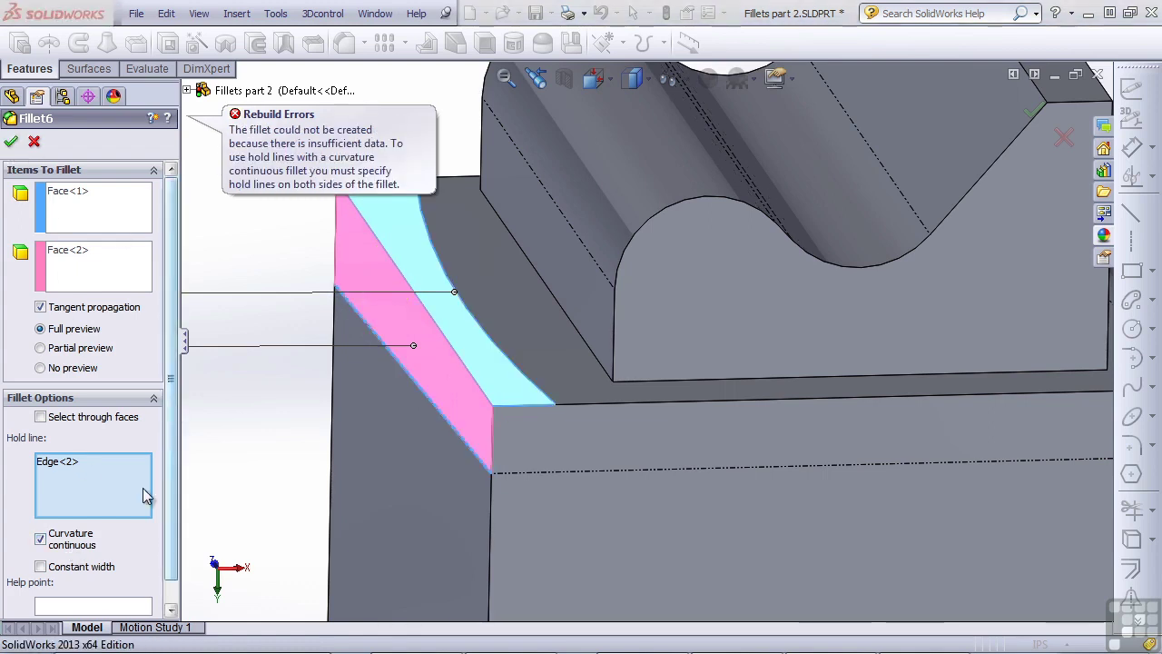
pyautogui.click(456, 440)
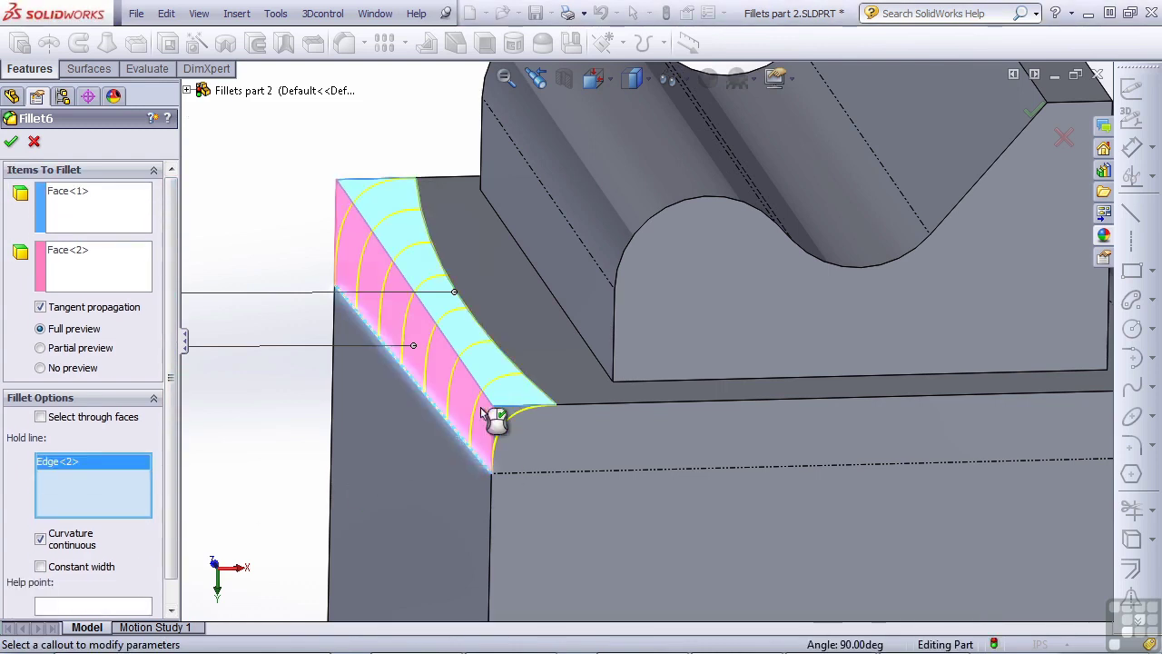
pyautogui.press('Return')
pyautogui.moveTo(309, 417); pyautogui.dragTo(545, 394, button='middle')
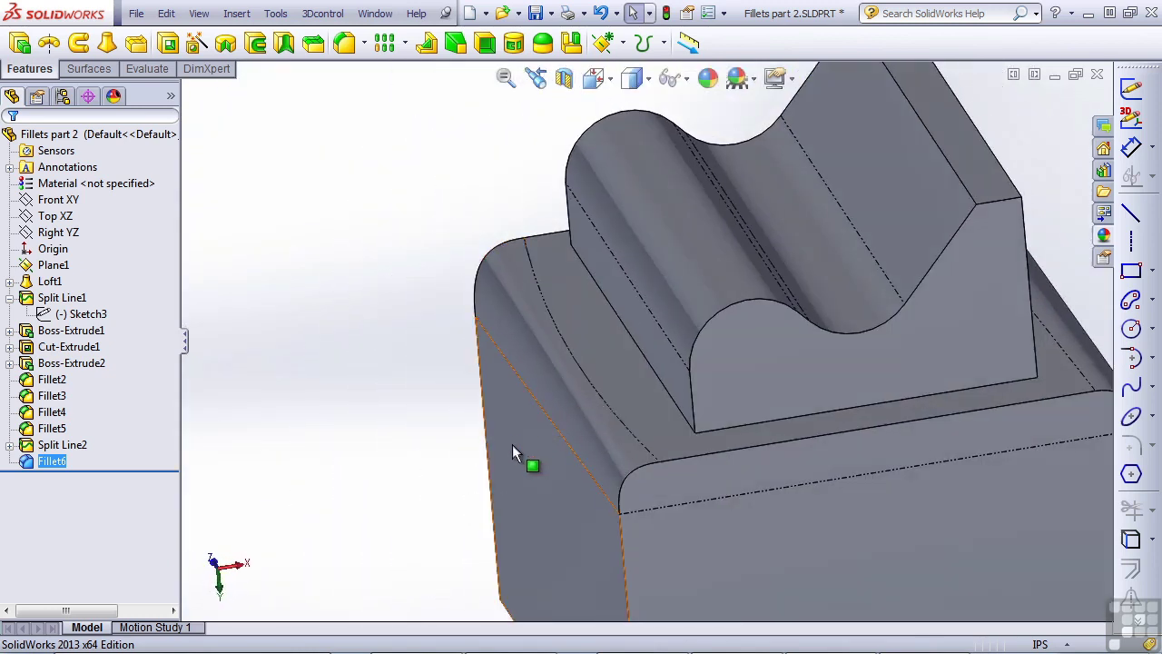
pyautogui.moveTo(512, 444); pyautogui.dragTo(512, 444, button='middle')
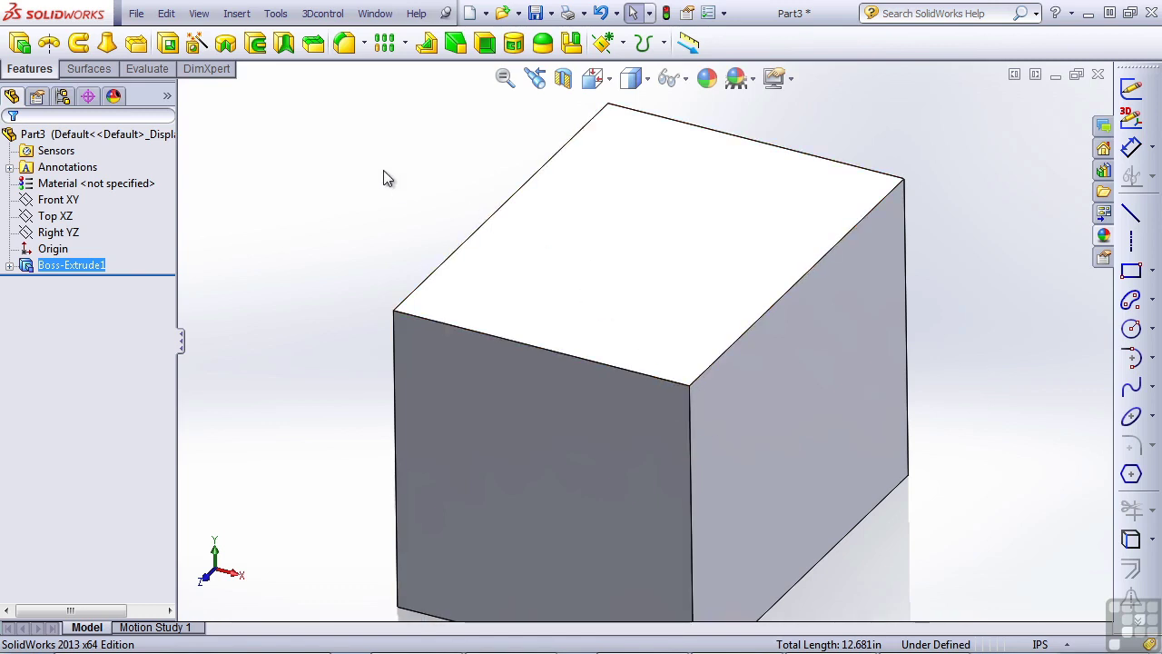
# Step: Start a Variable radius fillet on the three edges meeting at the Part3 block's near upper corner
pyautogui.click(346, 47)
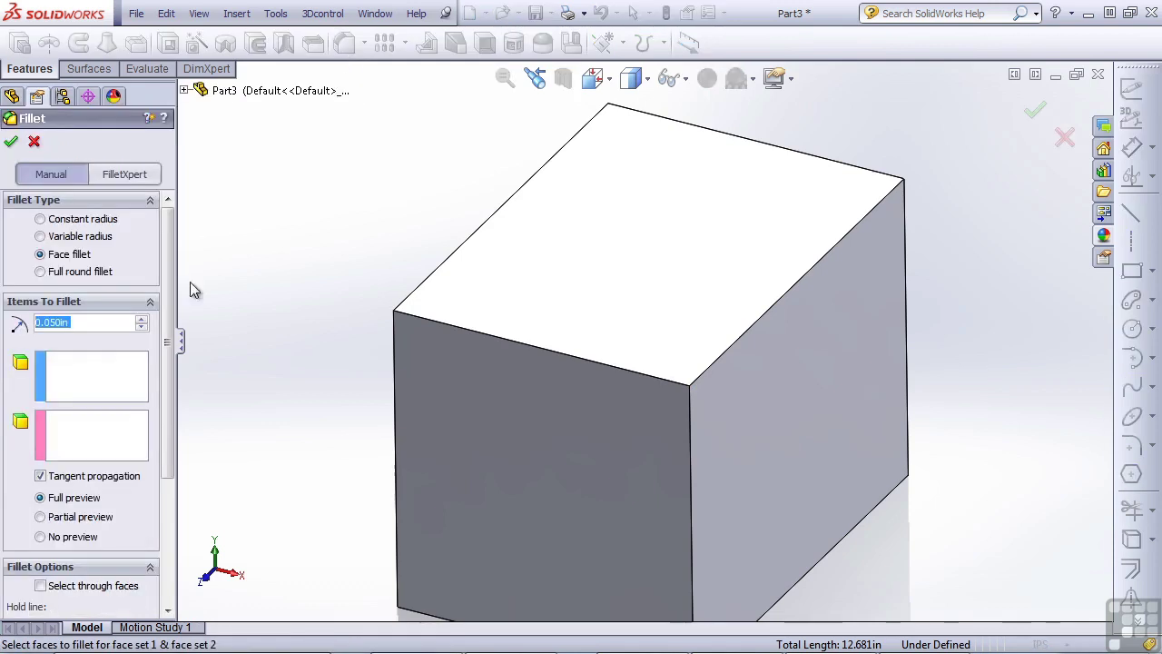
pyautogui.click(50, 237)
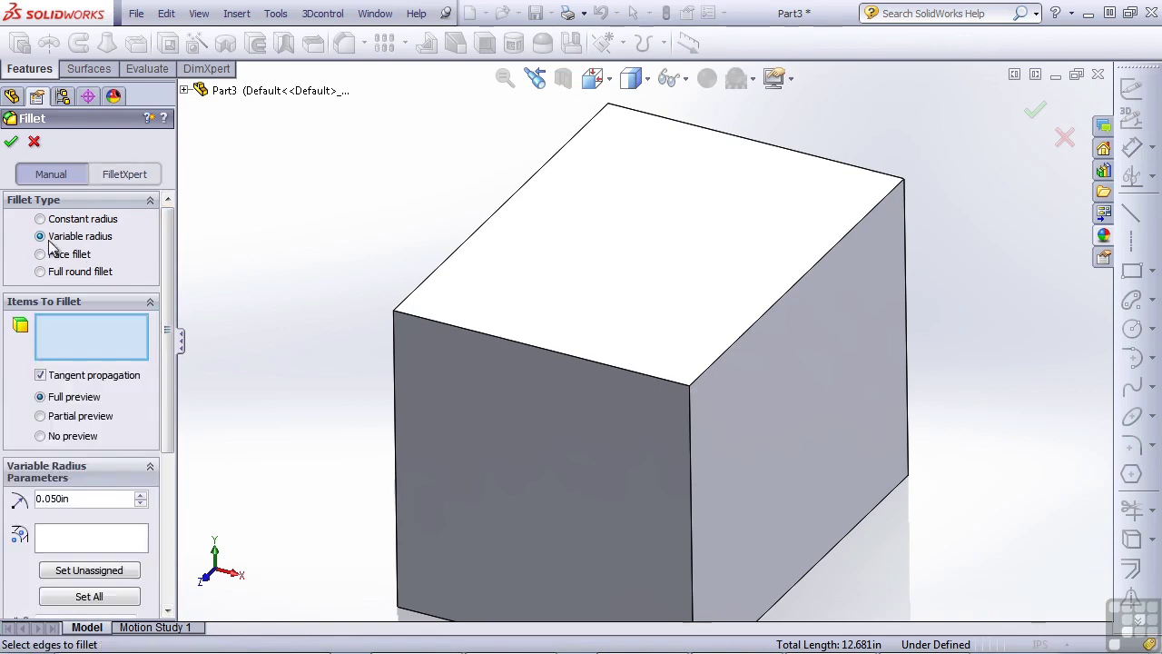
pyautogui.click(578, 359)
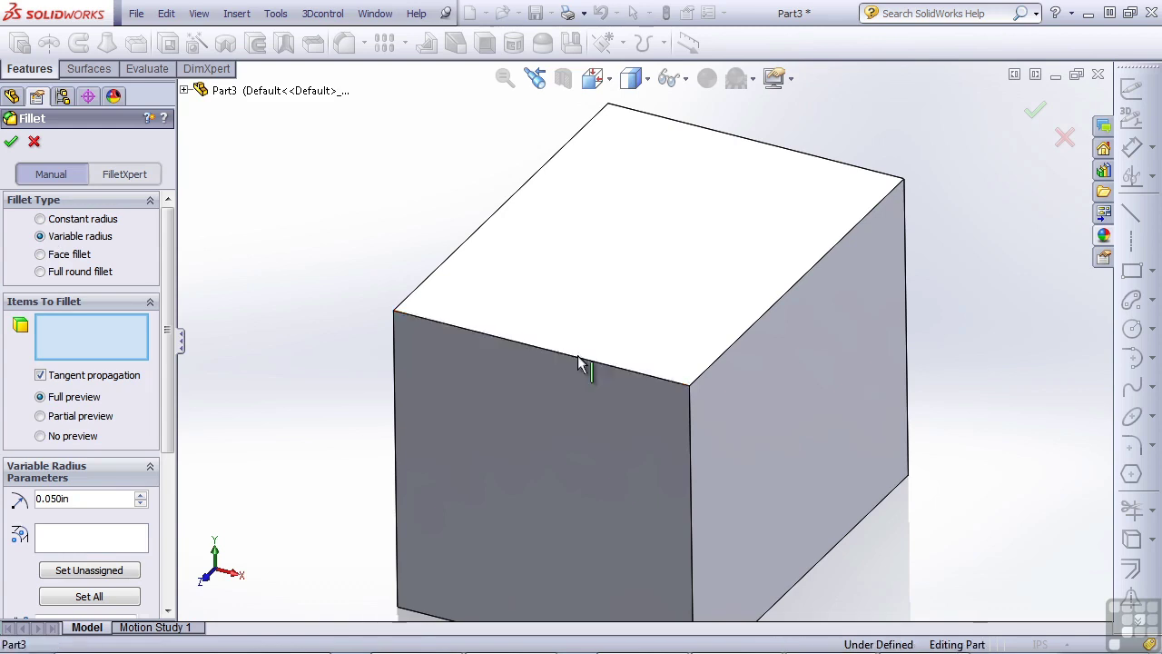
pyautogui.click(692, 432)
pyautogui.click(752, 339)
# Step: Set the variable radius to 0.1 in at the front upper edge's far end and at the shared corner
pyautogui.click(510, 305)
pyautogui.write('0.1')
pyautogui.press('Return')
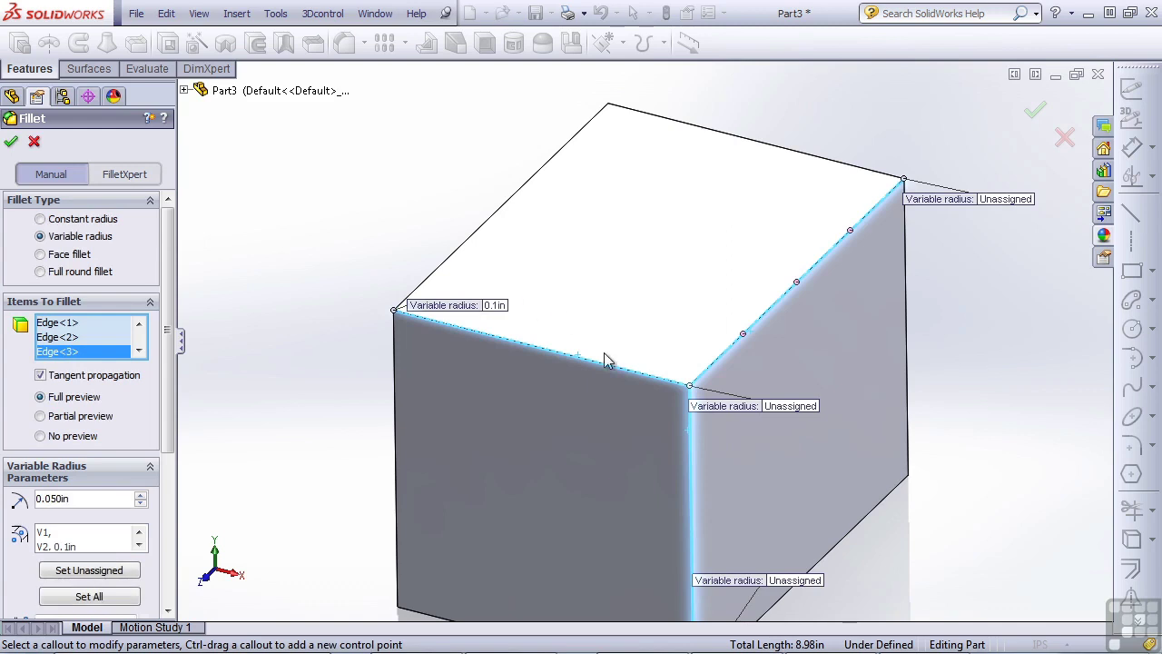
pyautogui.click(790, 406)
pyautogui.write('0.1')
pyautogui.press('Return')
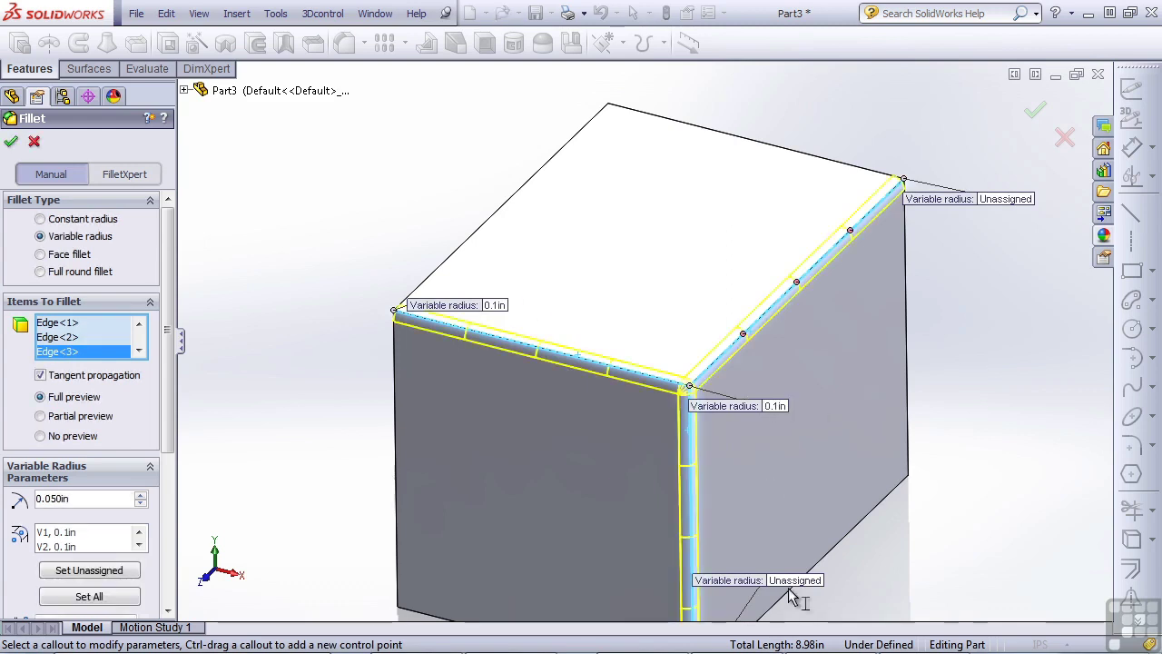
# Step: Set the variable radius to 0.2 in at the vertical edge's lower end and 0.3 in at the side upper edge's far end
pyautogui.click(796, 580)
pyautogui.write('0.2')
pyautogui.press('Return')
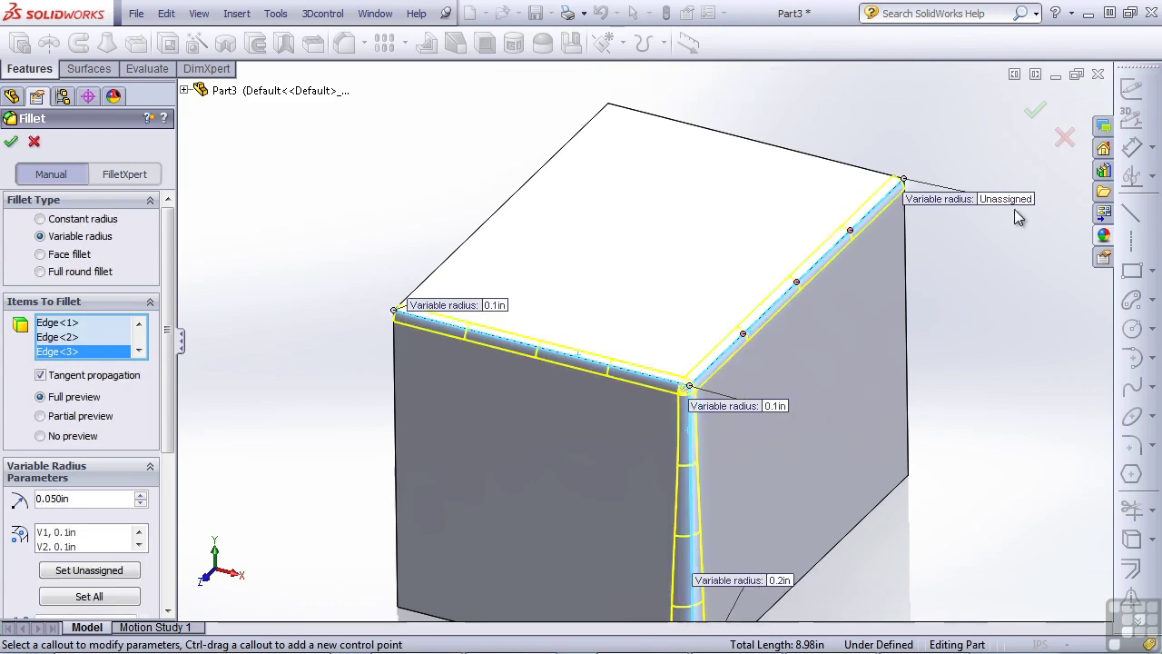
pyautogui.click(1016, 205)
pyautogui.write('0.3')
pyautogui.press('Return')
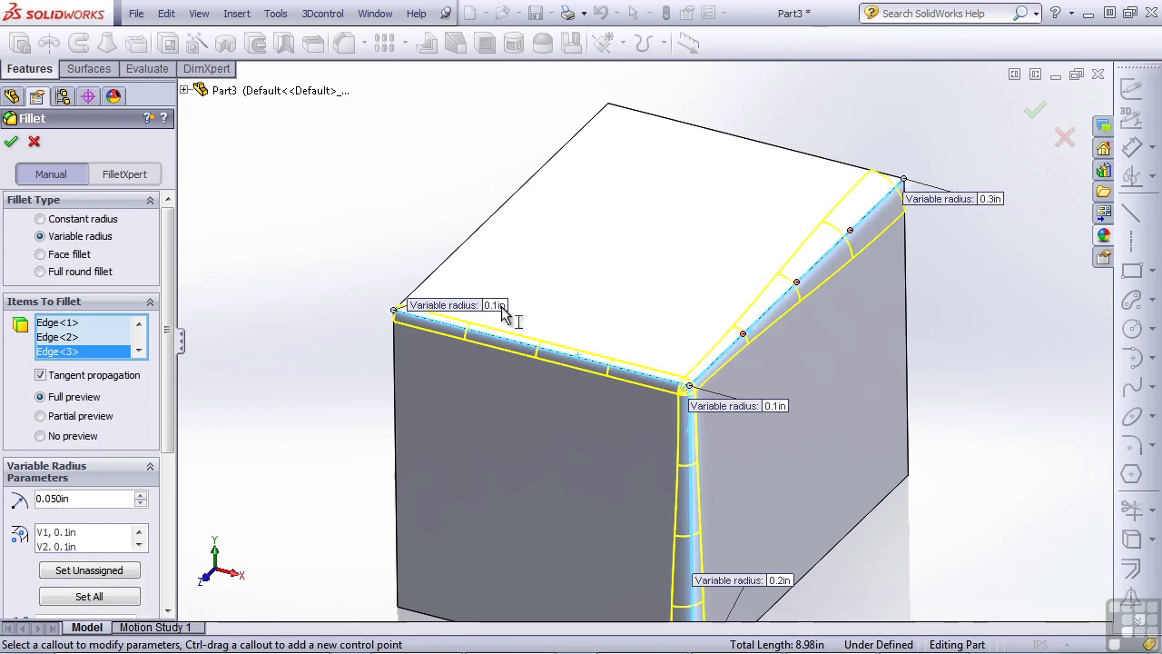
# Step: Assign the block's shared upper corner, where the three filleted edges meet, as the setback vertex in the fillet's setback parameters
pyautogui.scroll(-3, 170, 451)
pyautogui.scroll(-5, 168, 452)
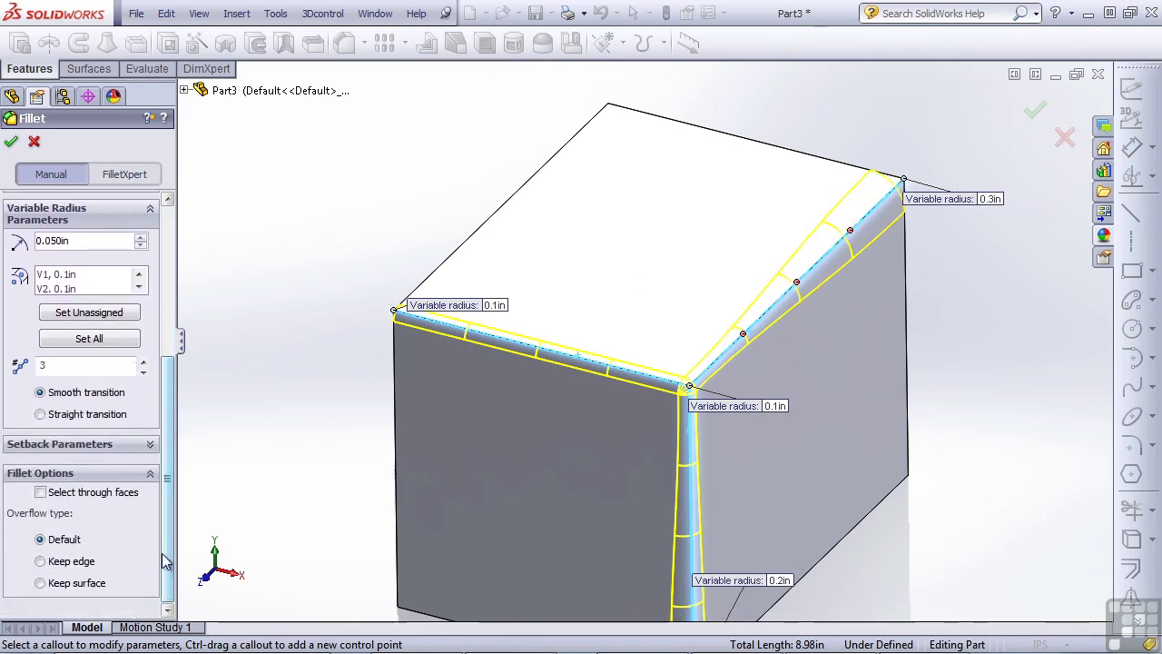
pyautogui.click(77, 445)
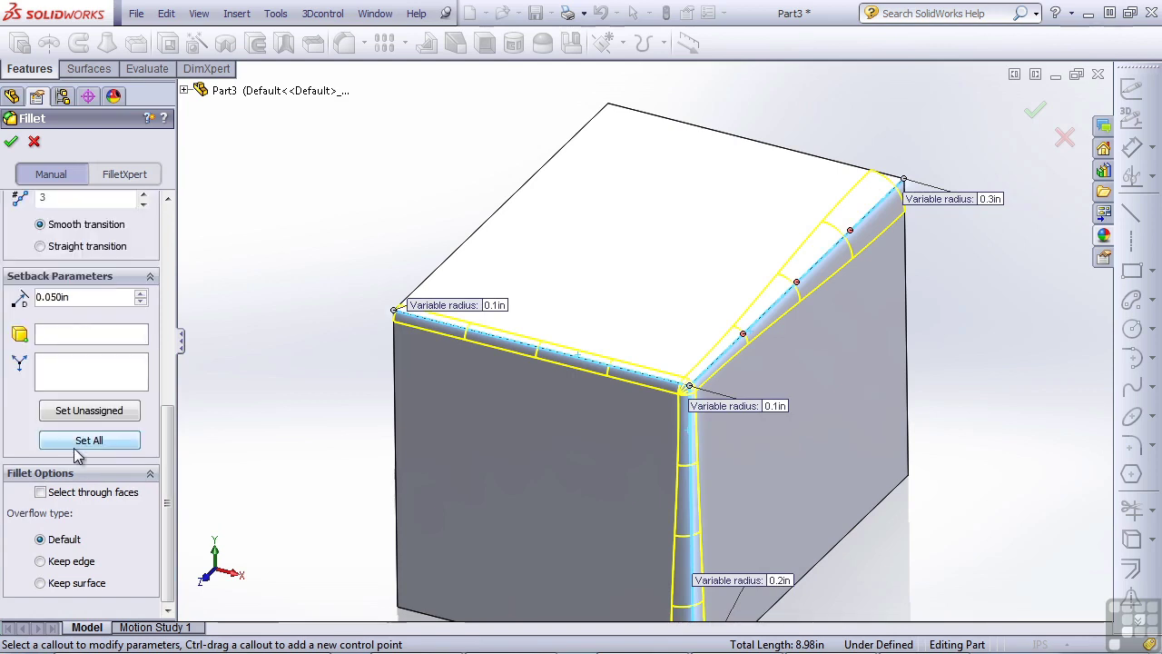
pyautogui.click(72, 343)
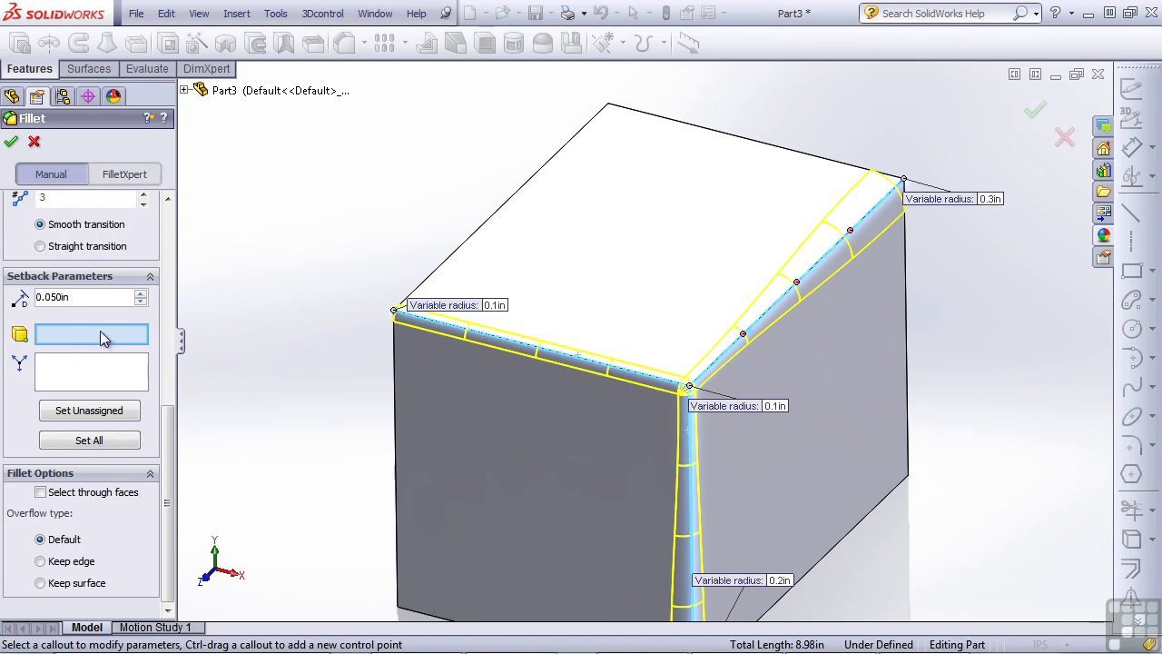
pyautogui.click(689, 387)
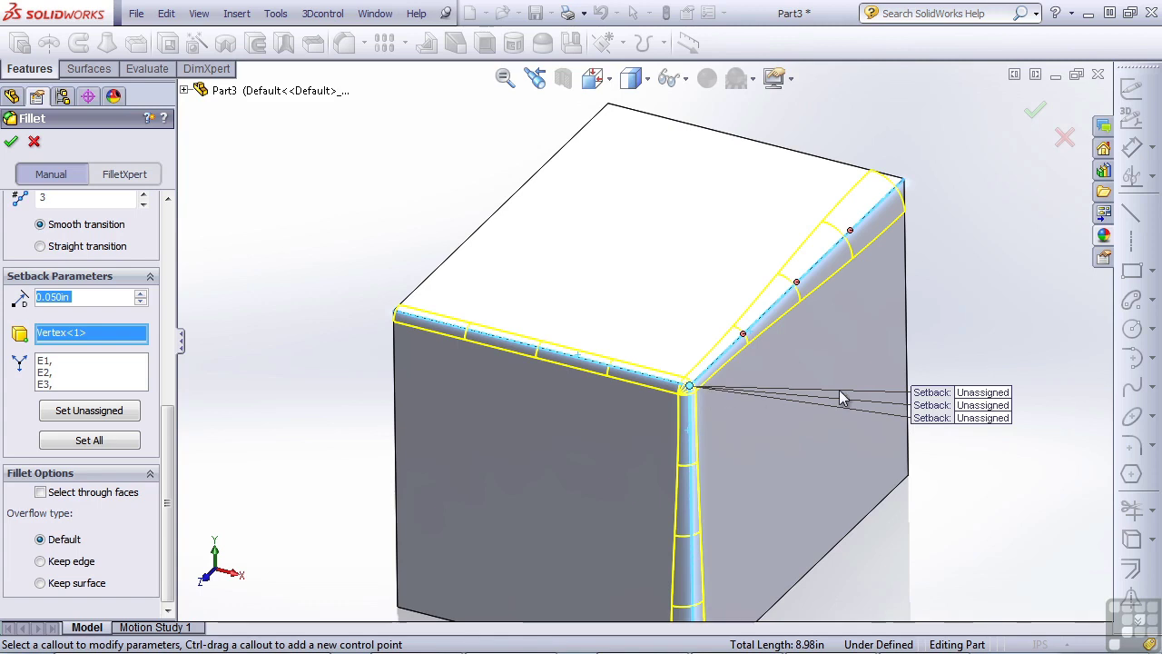
# Step: Set the corner setbacks to 0.5 in along the side upper edge, 1 in along the front upper edge and 0.7 in along the vertical edge, and create the fillet
pyautogui.click(978, 393)
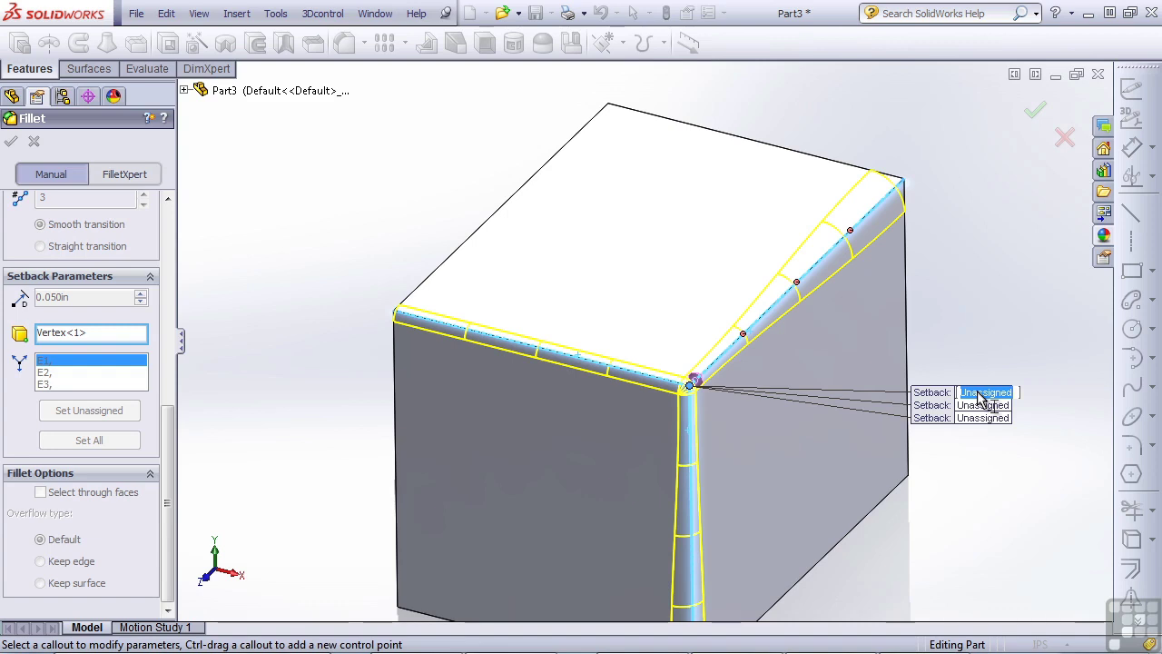
pyautogui.write('0.5')
pyautogui.press('Return')
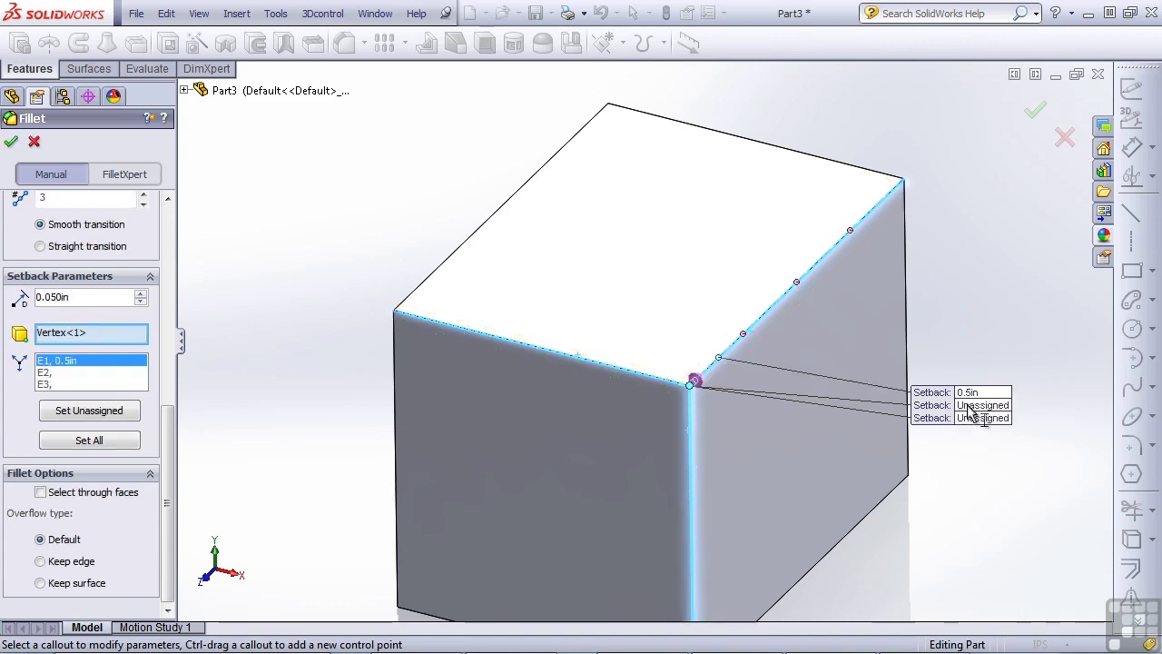
pyautogui.click(979, 405)
pyautogui.write('1')
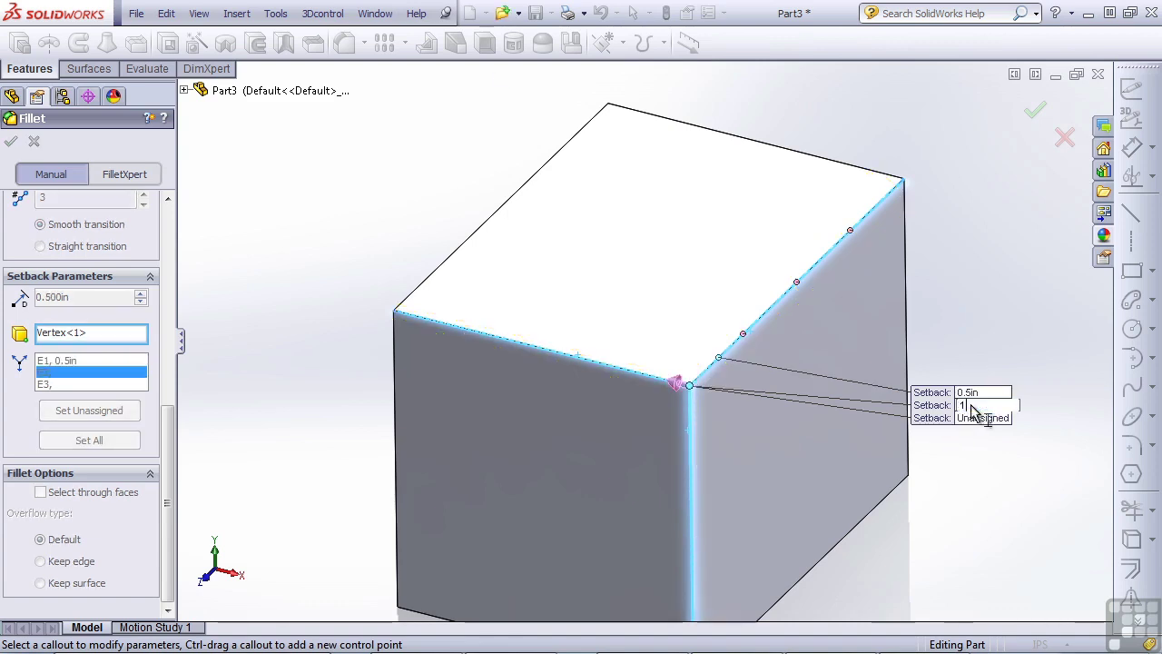
pyautogui.press('Return')
pyautogui.click(980, 420)
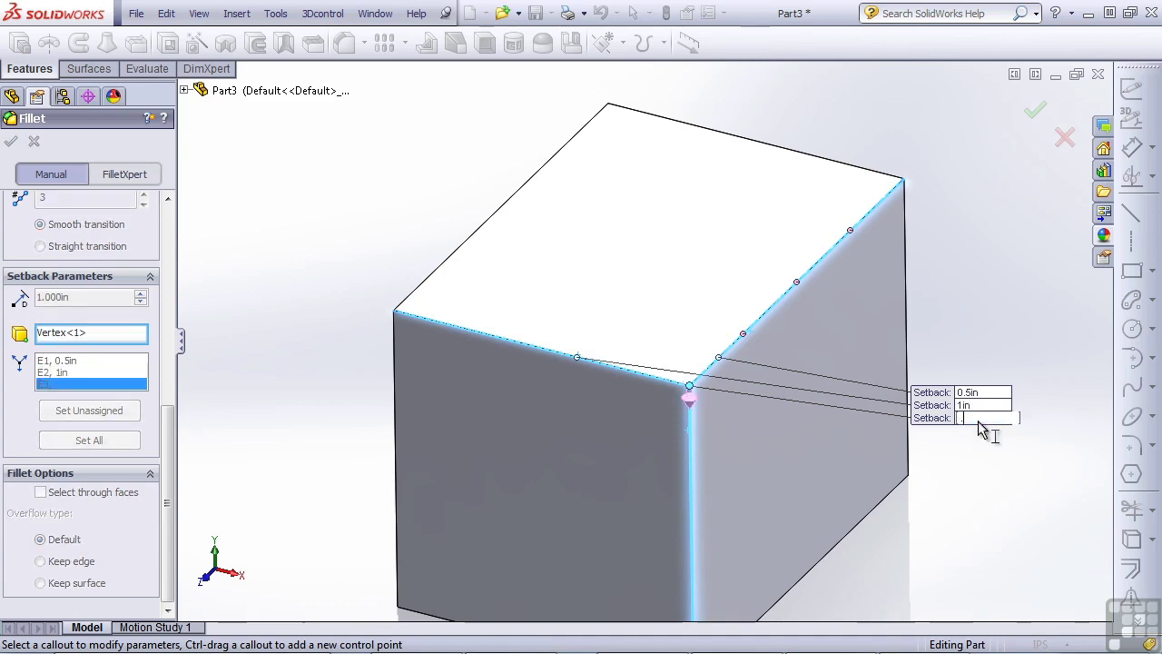
pyautogui.write('.7')
pyautogui.press('Return')
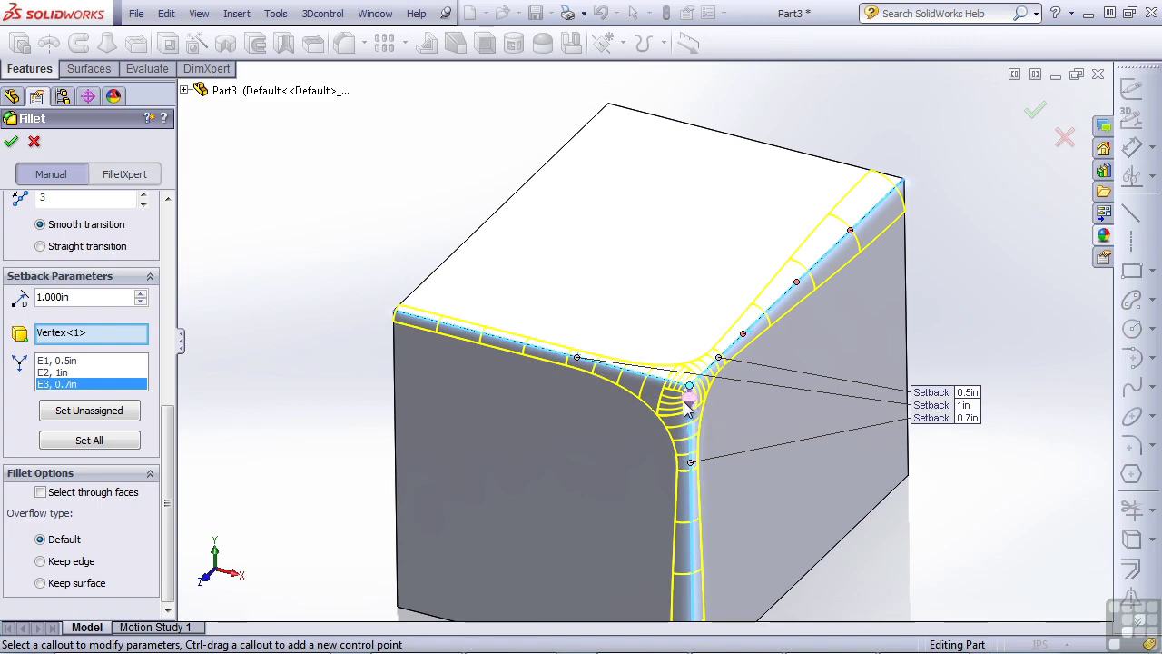
pyautogui.click(1036, 110)
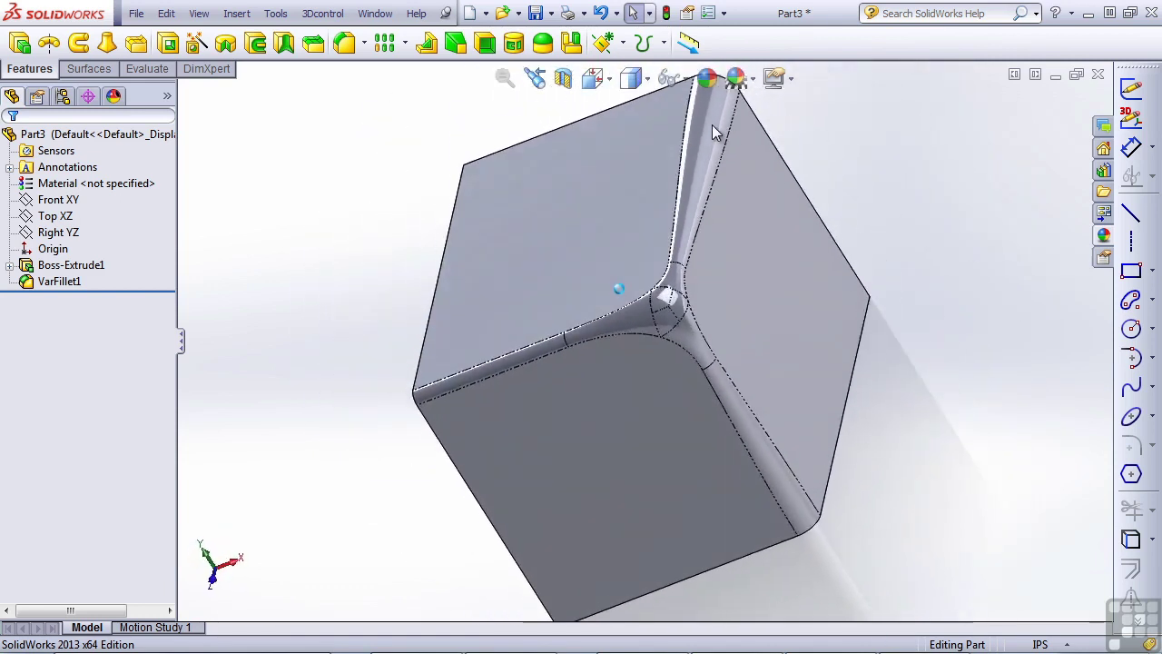
# Step: Display the block shaded without edge lines and show the variable radius fillet's dimensions on the model
pyautogui.click(633, 79)
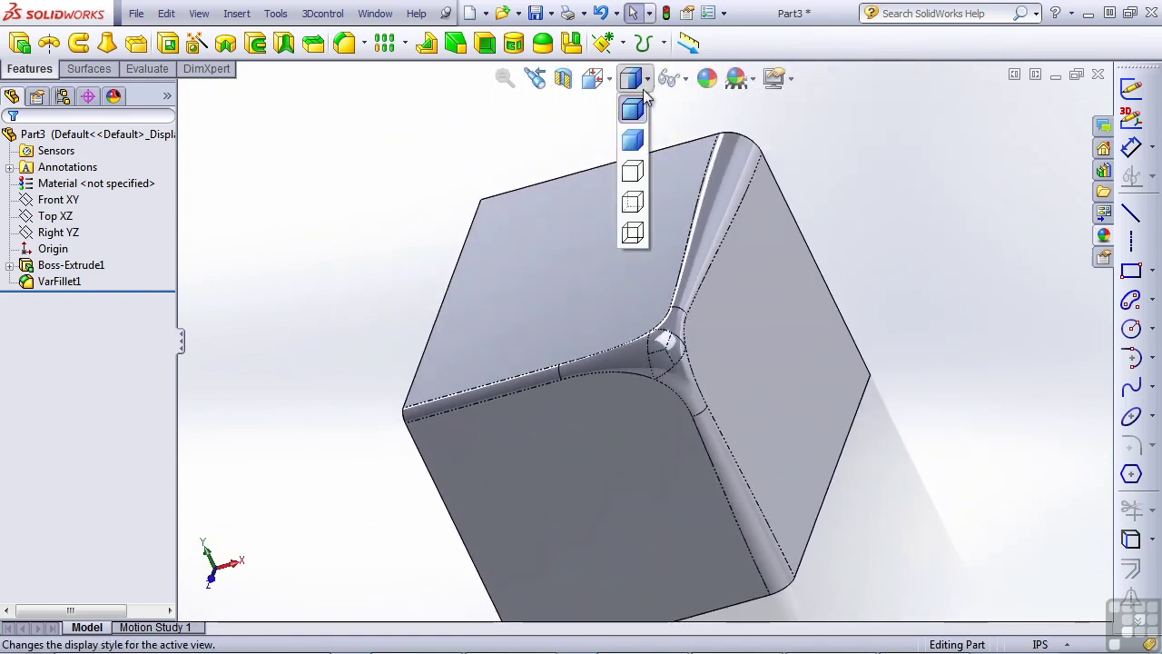
pyautogui.click(633, 141)
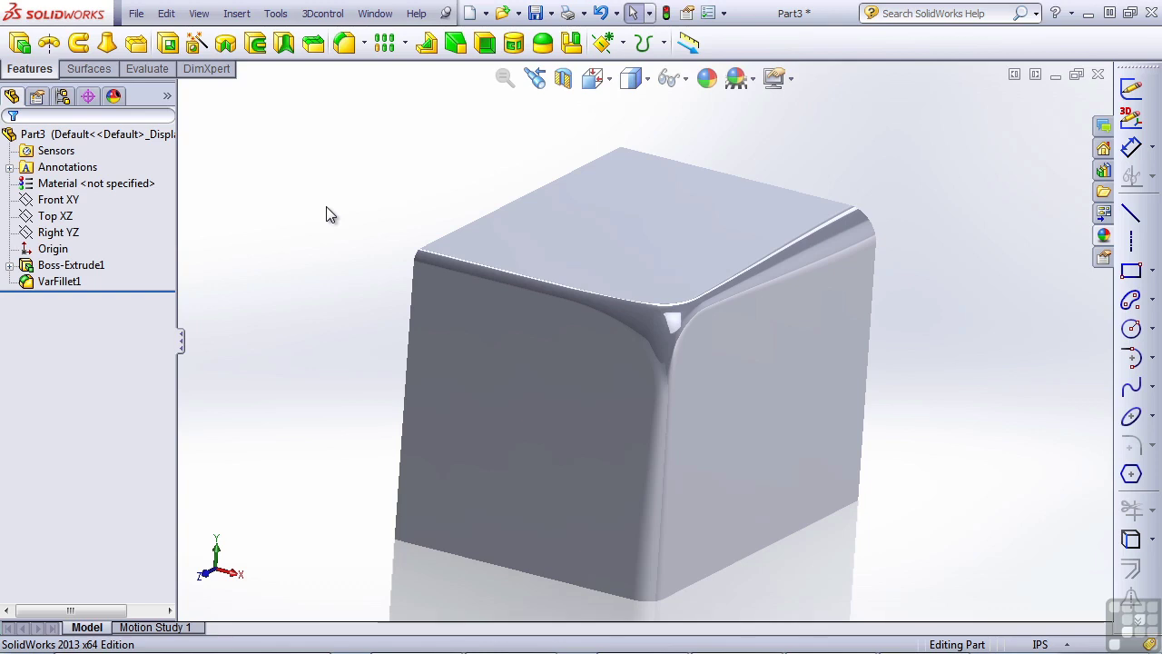
pyautogui.click(60, 283)
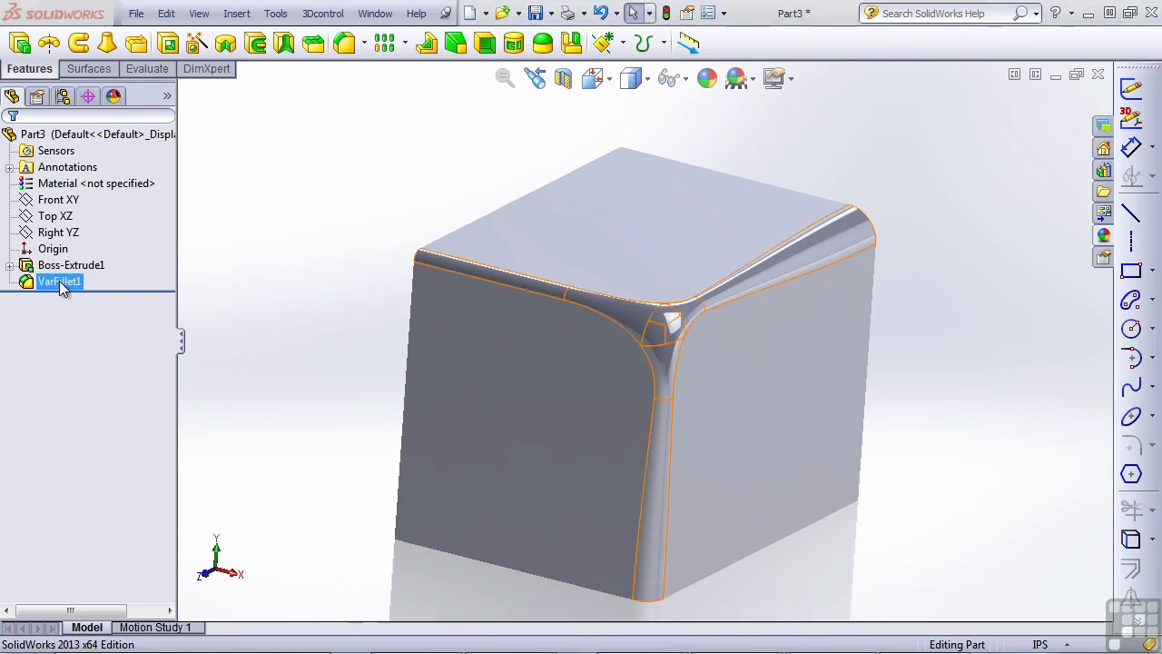
pyautogui.doubleClick(60, 280)
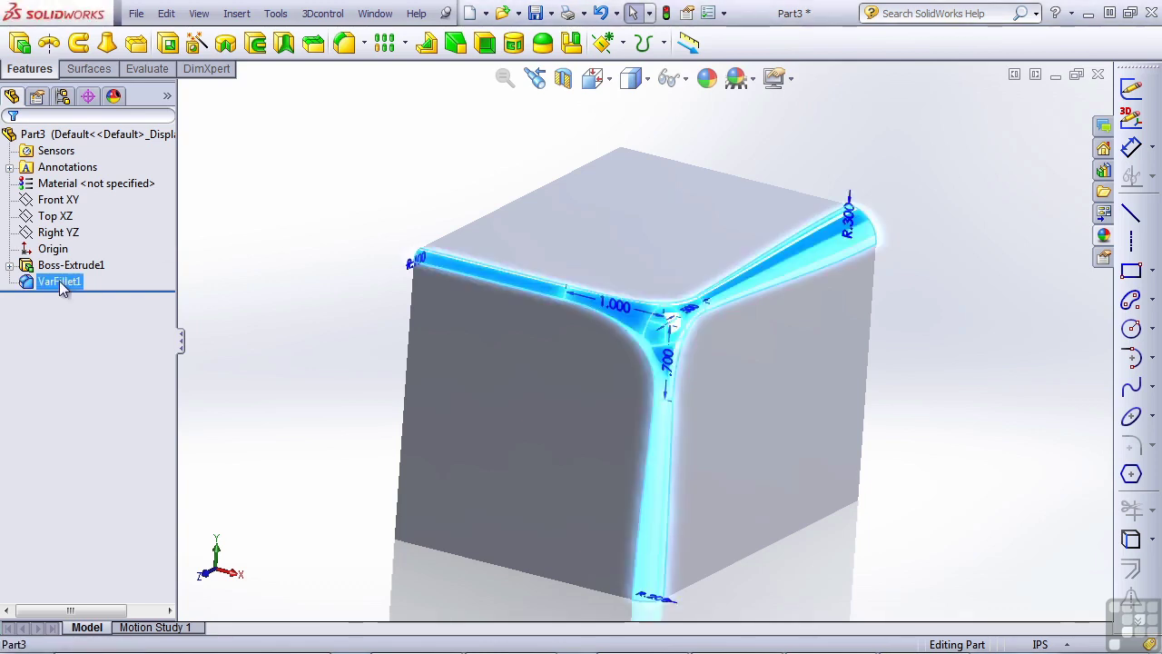